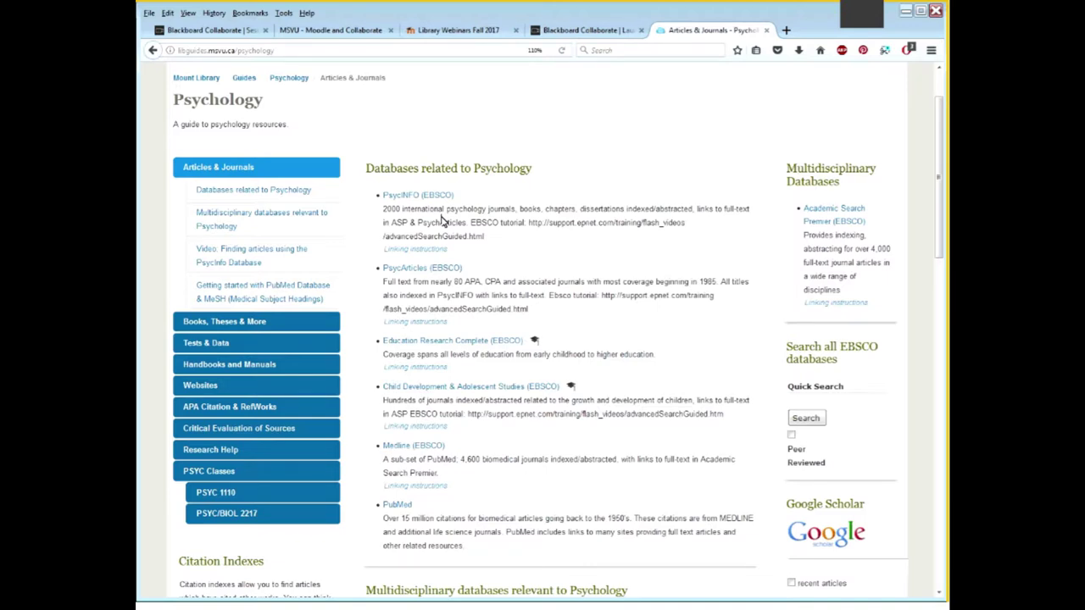
Open the PsycINFO (EBSCO) database from the Psychology guide's list of related databases
left_click(432, 197)
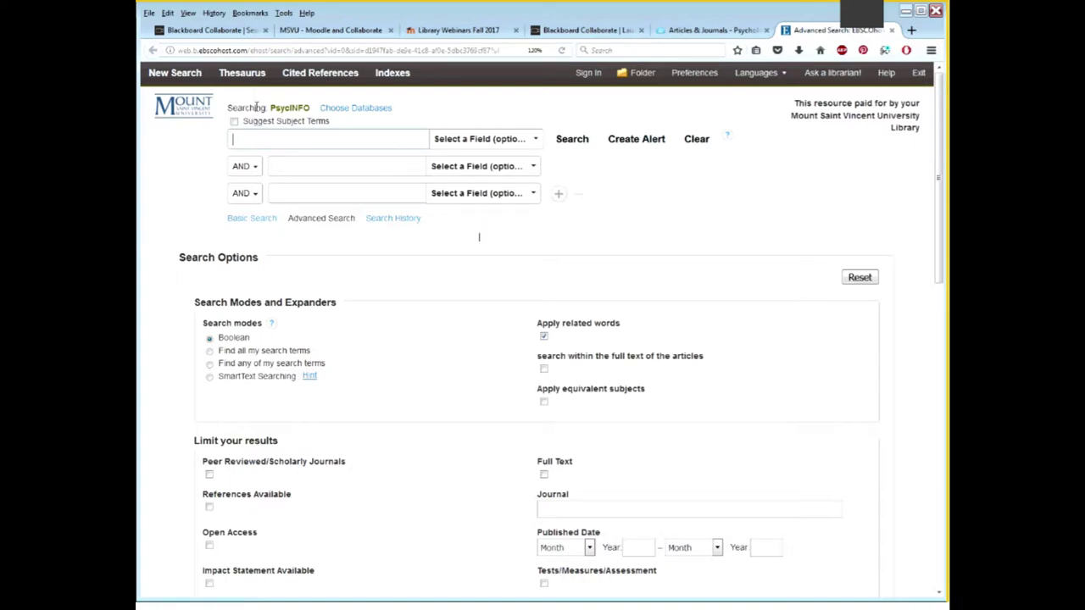
left_click_drag(271, 108, 309, 109)
left_click(320, 141)
Search PsycINFO for the suggested term 'consumer behavior', returning 36,386 results
type("c")
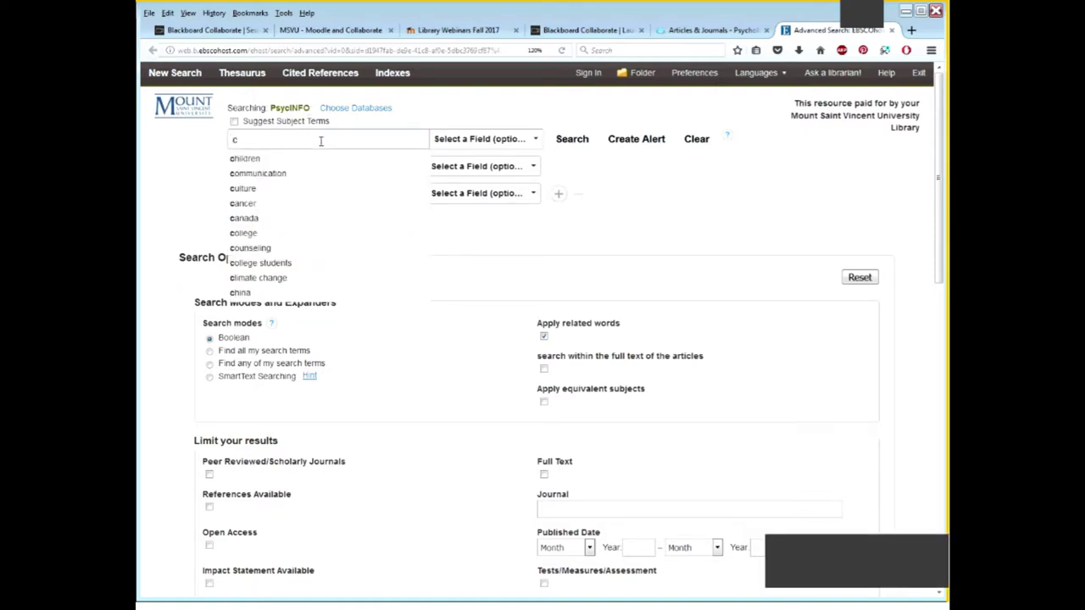
type("onsu")
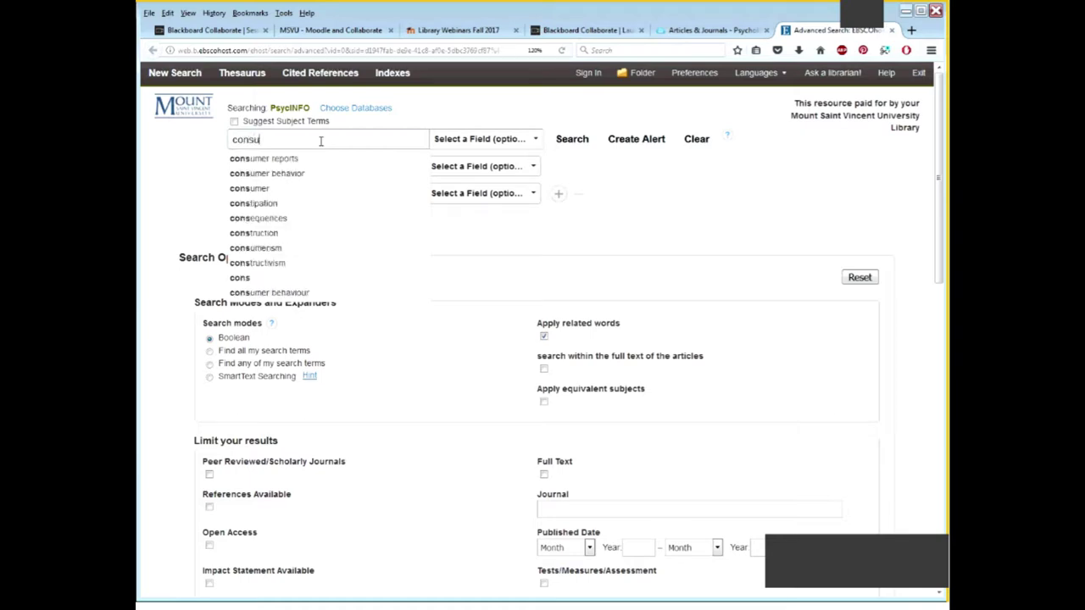
type("mer")
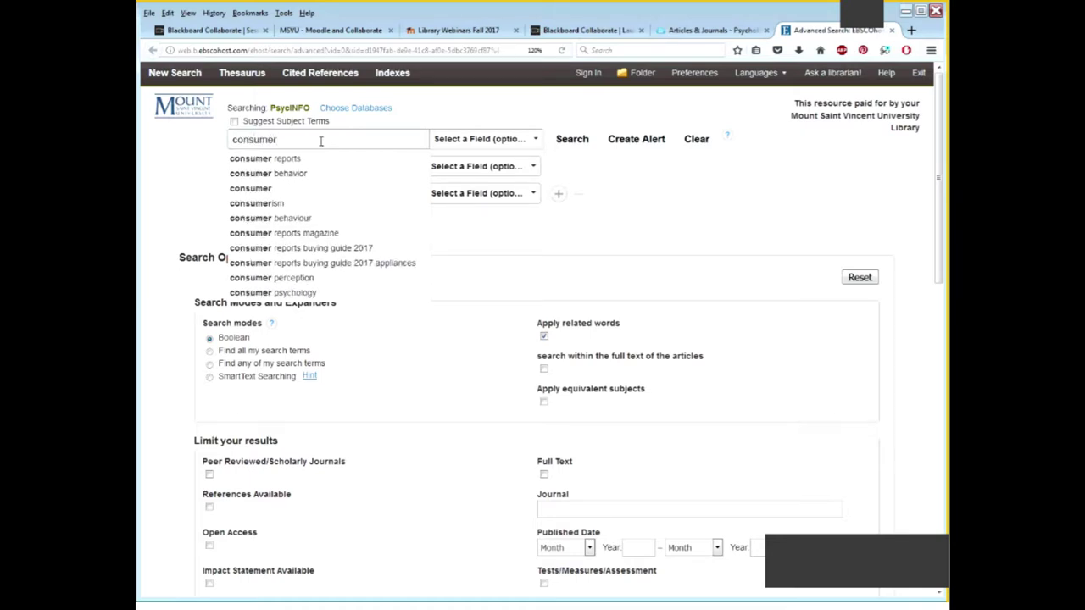
key("Down")
key("Down")
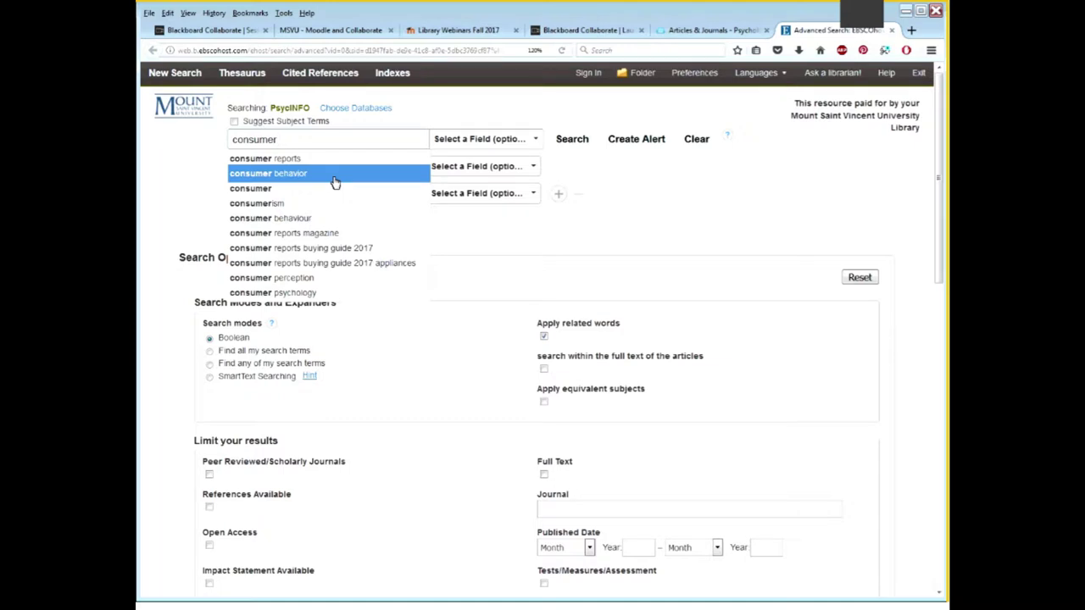
left_click(335, 173)
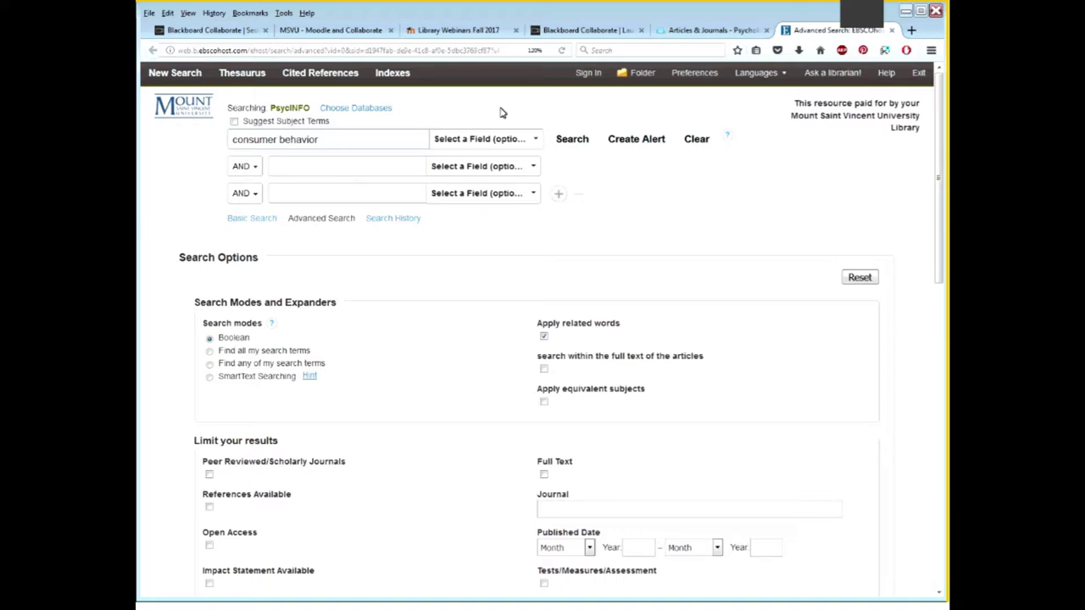
left_click(591, 149)
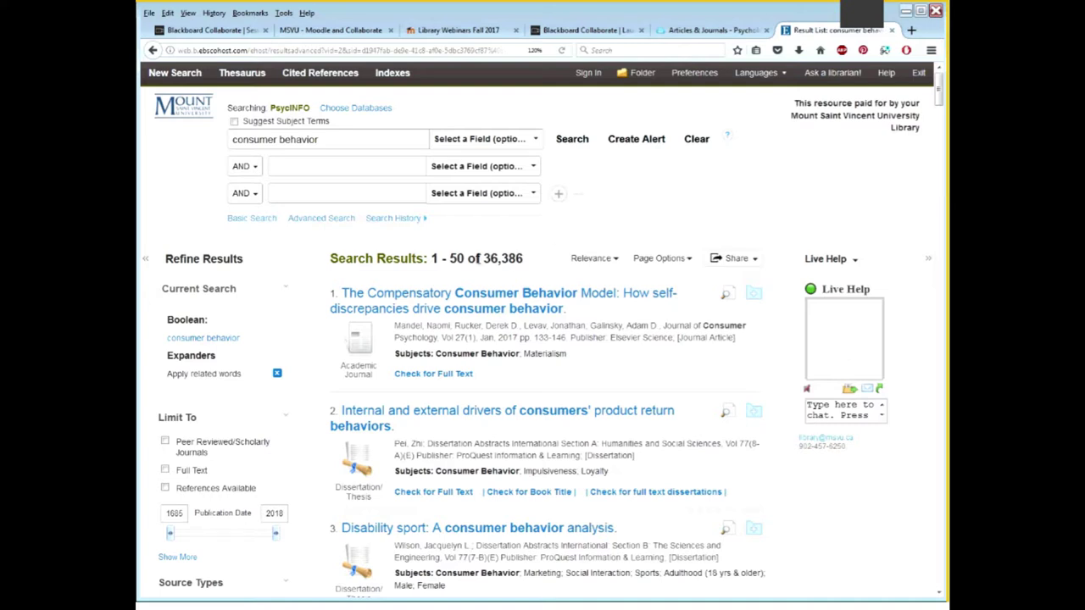
left_click_drag(485, 258, 526, 263)
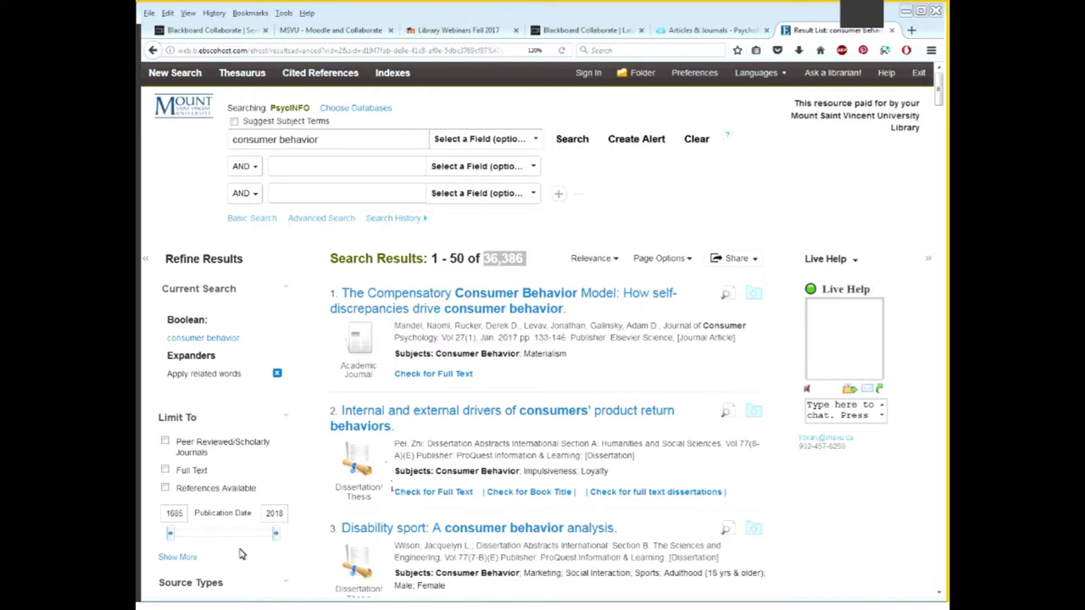
double_click(174, 513)
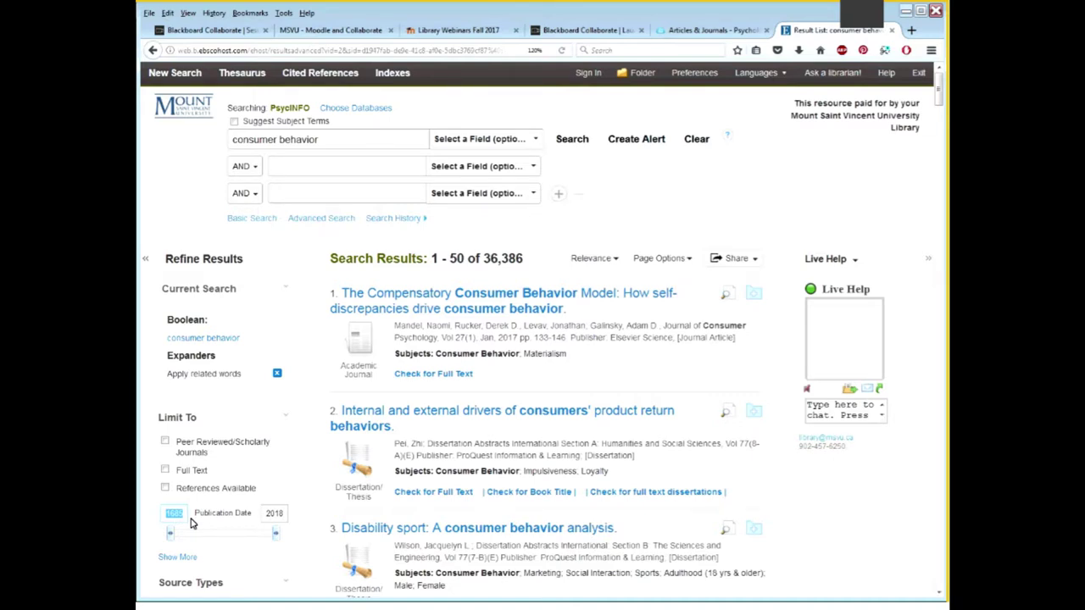
Highlight the top result's subject terms and show the first box's Select a Field options
left_click(194, 523)
left_click_drag(395, 354, 568, 364)
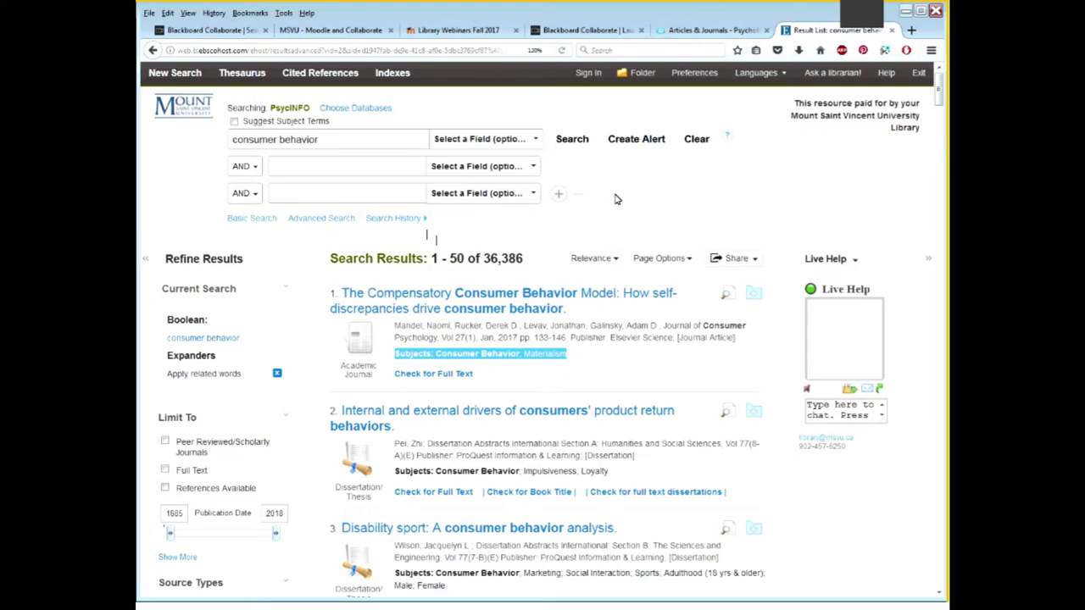
left_click(535, 143)
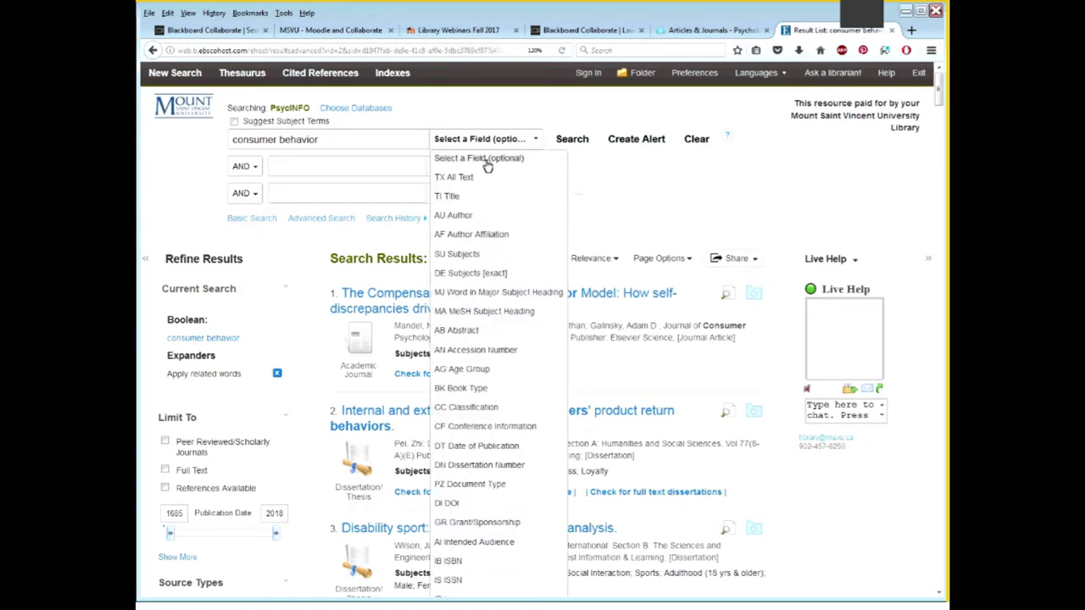
left_click(492, 256)
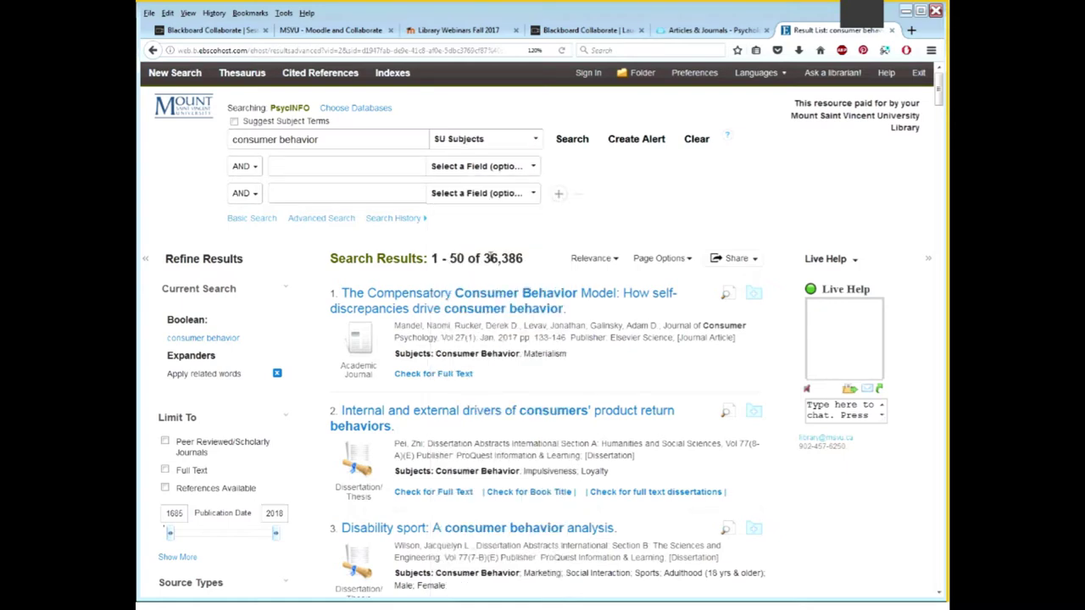
left_click(562, 147)
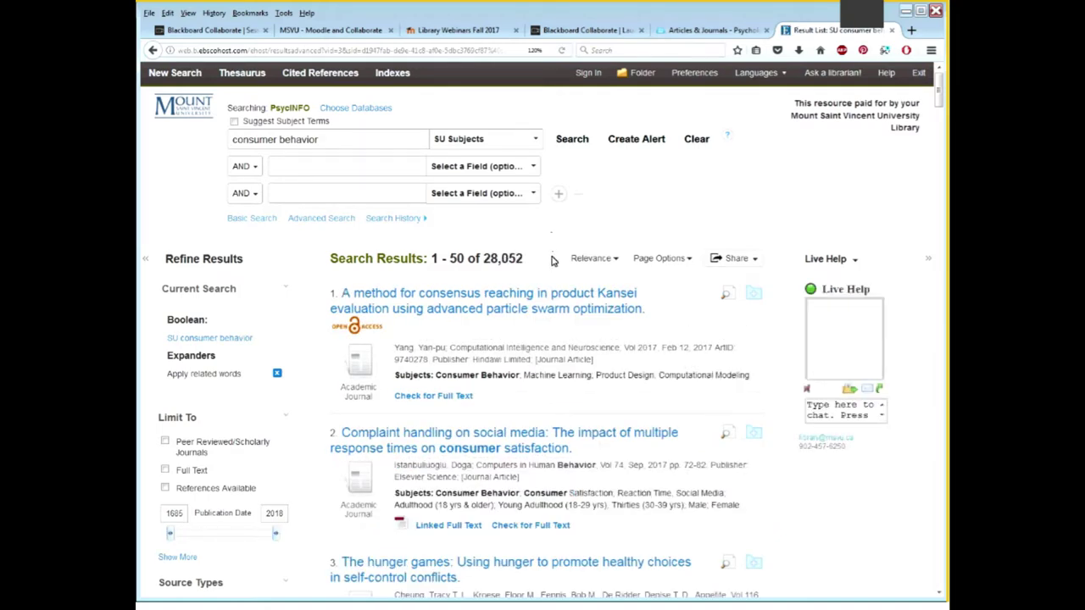
left_click_drag(523, 264, 484, 265)
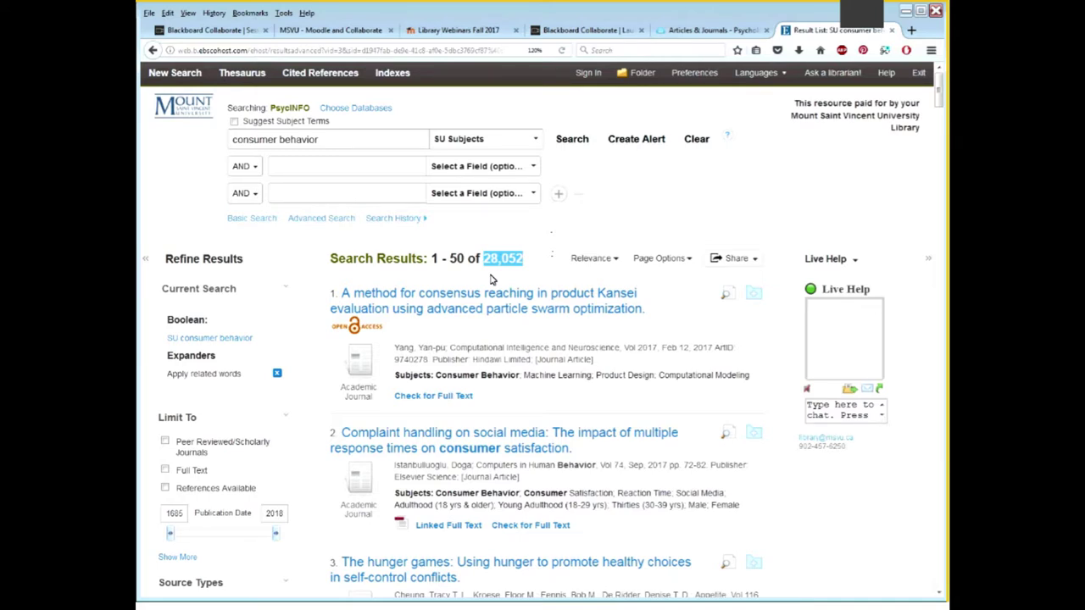
left_click(490, 280)
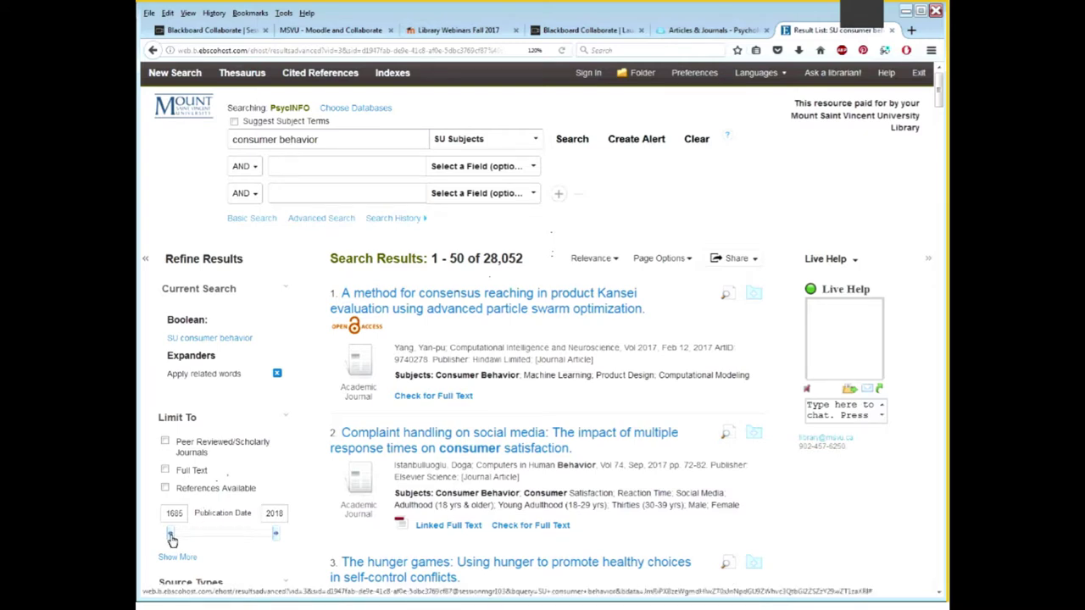
Limit the publication dates to 2007–2018 and highlight the resulting 17,462 count
left_click_drag(171, 540, 276, 560)
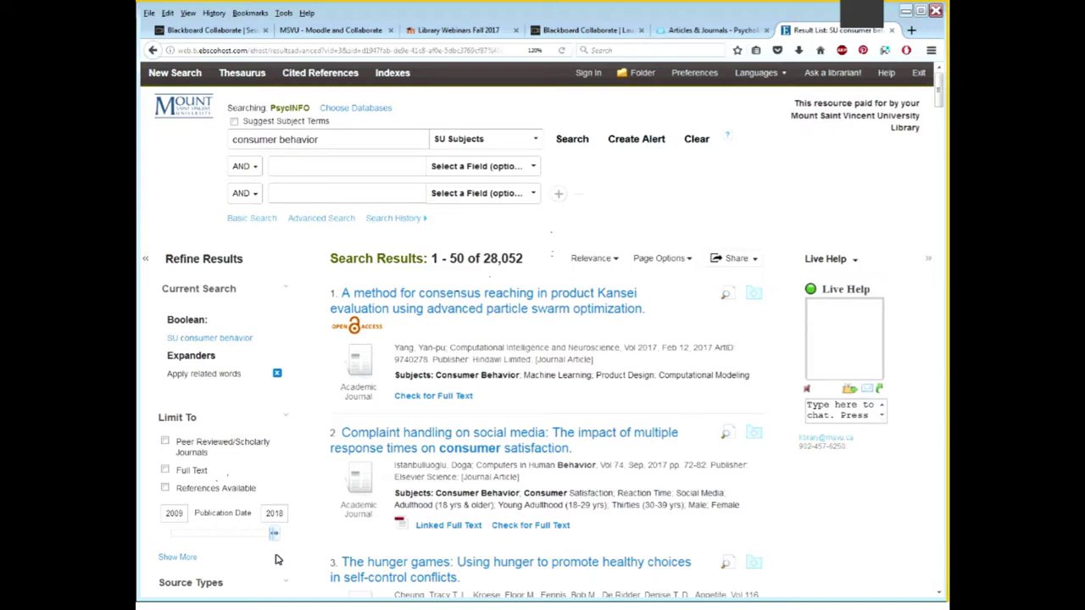
left_click_drag(274, 535, 276, 541)
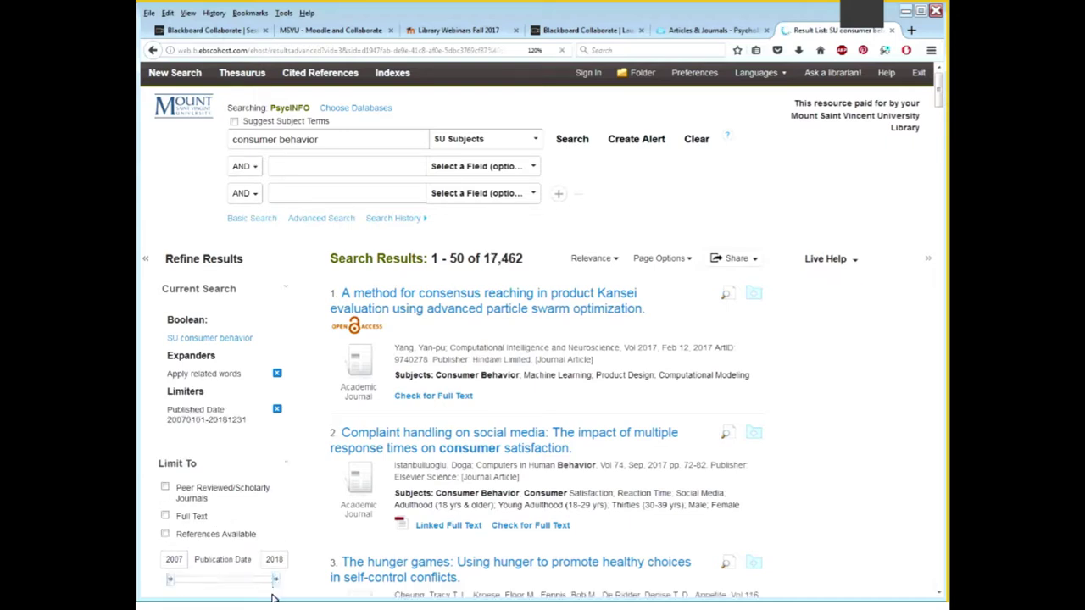
left_click_drag(284, 560, 261, 559)
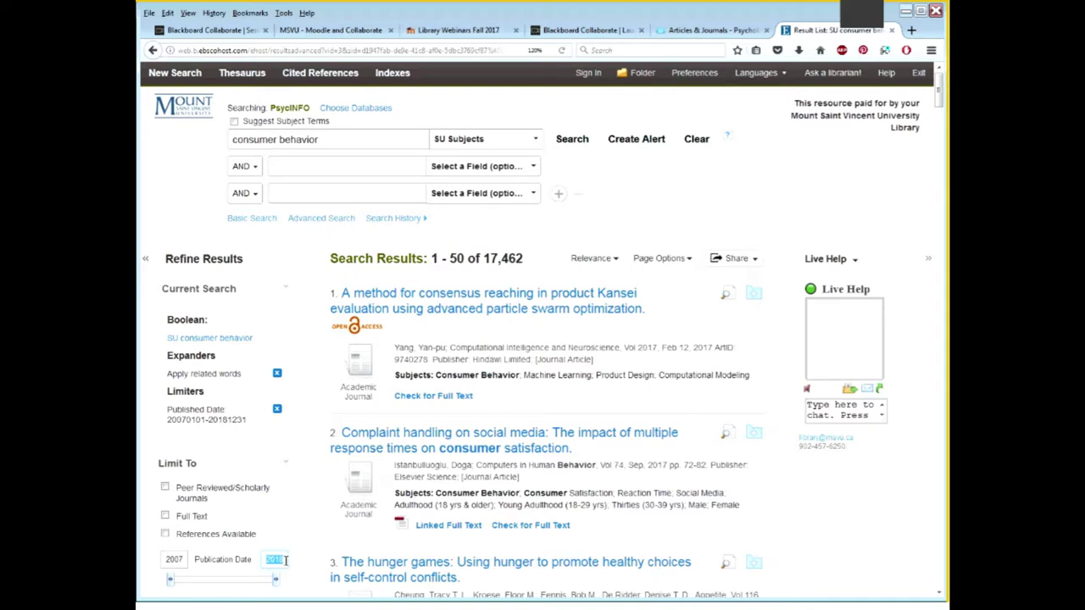
left_click(523, 259)
left_click_drag(524, 260, 525, 263)
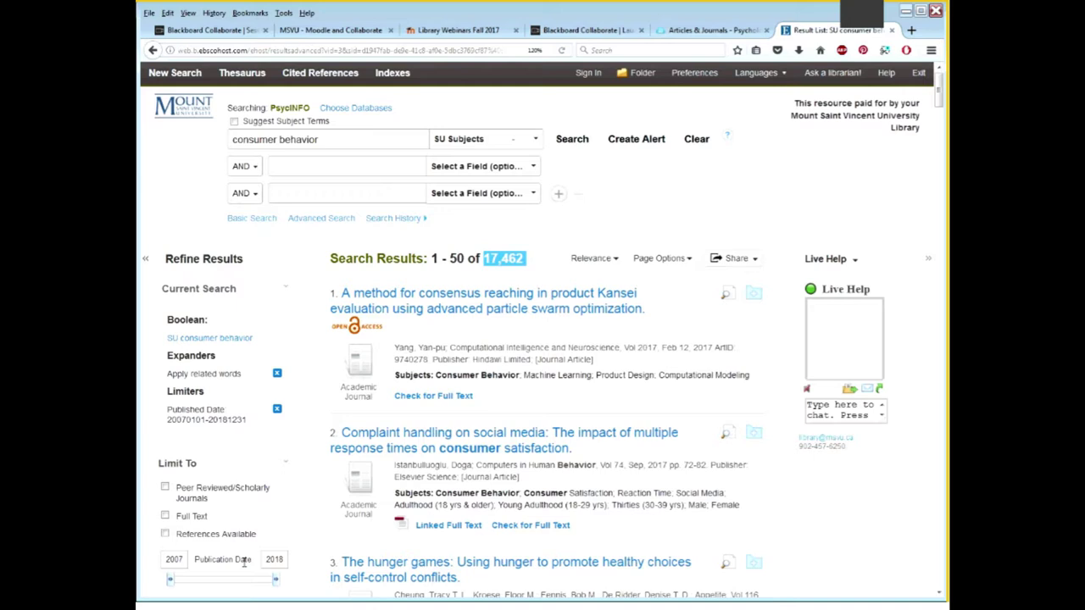
left_click(267, 525)
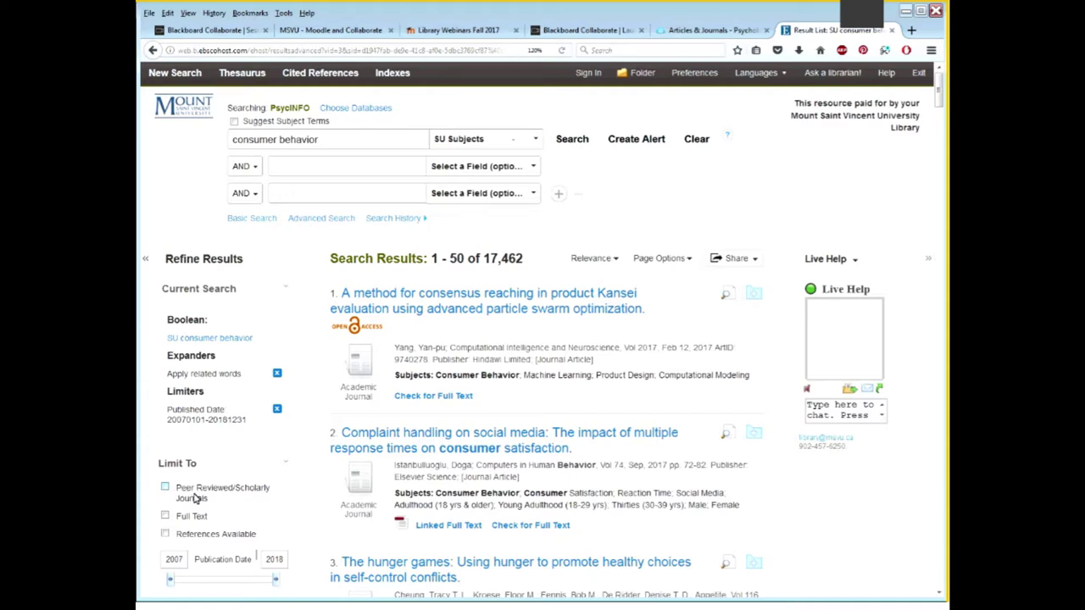
left_click_drag(233, 494, 177, 489)
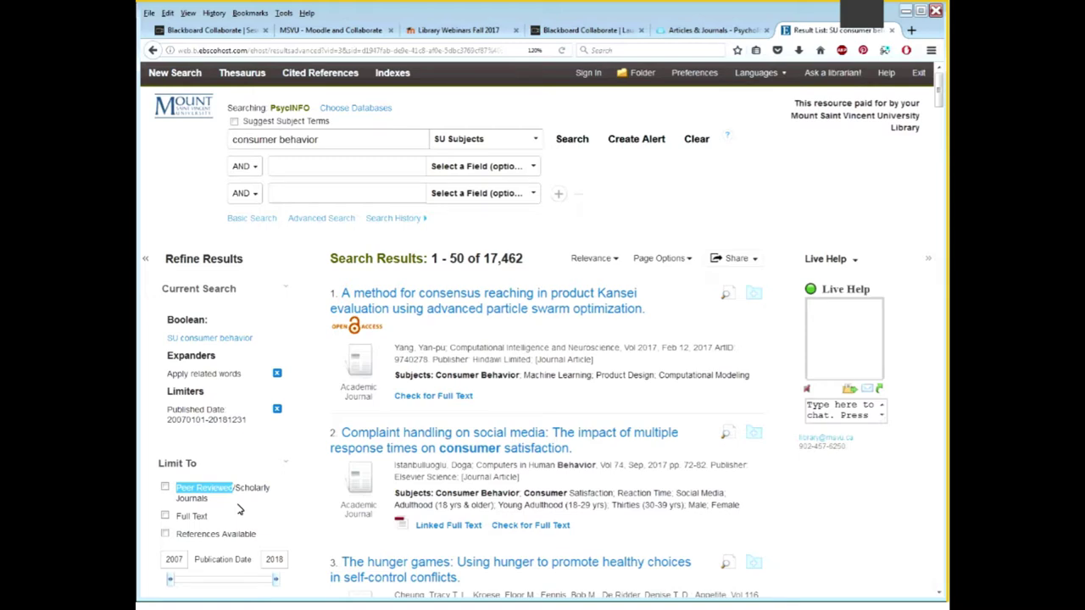
Apply the Peer Reviewed/Scholarly Journals limiter, leaving 14,292 results
left_click(165, 489)
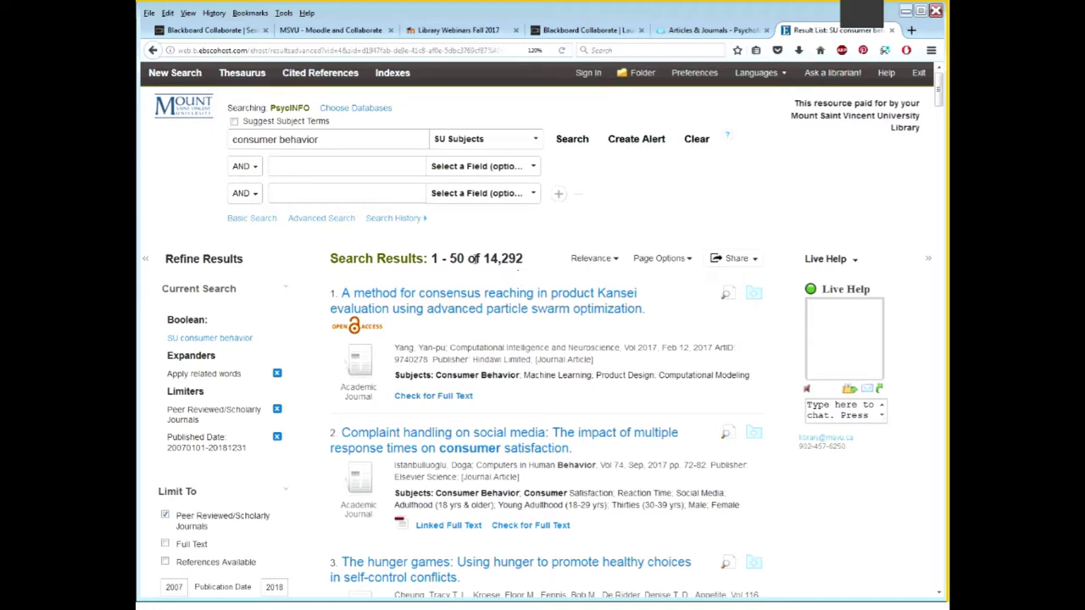
Add the suggested term 'social media' in the second search row and rerun, giving 322 results
left_click(370, 192)
left_click(375, 167)
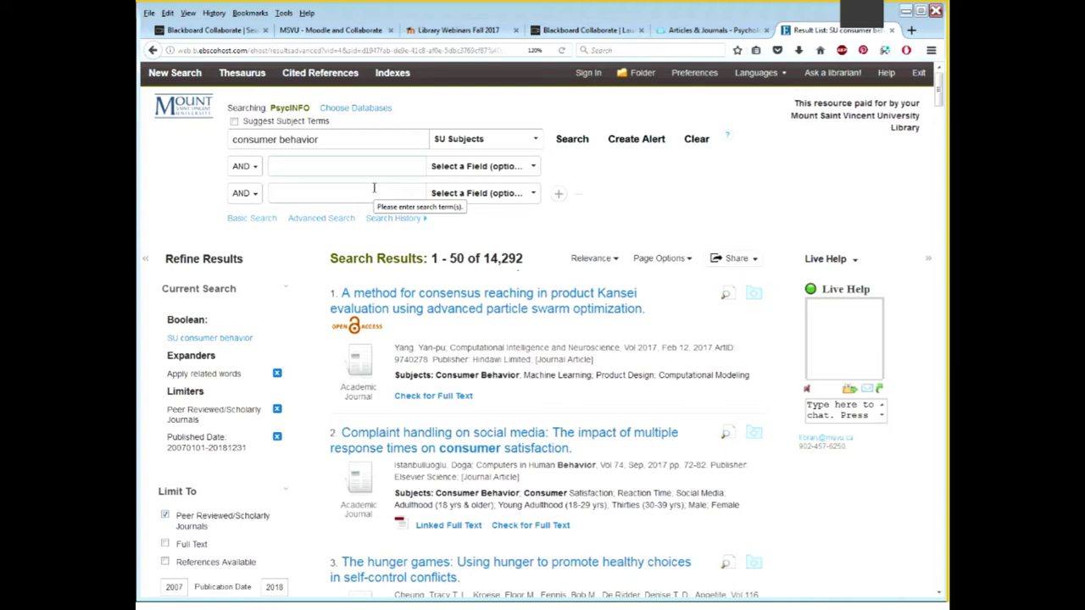
type("soc")
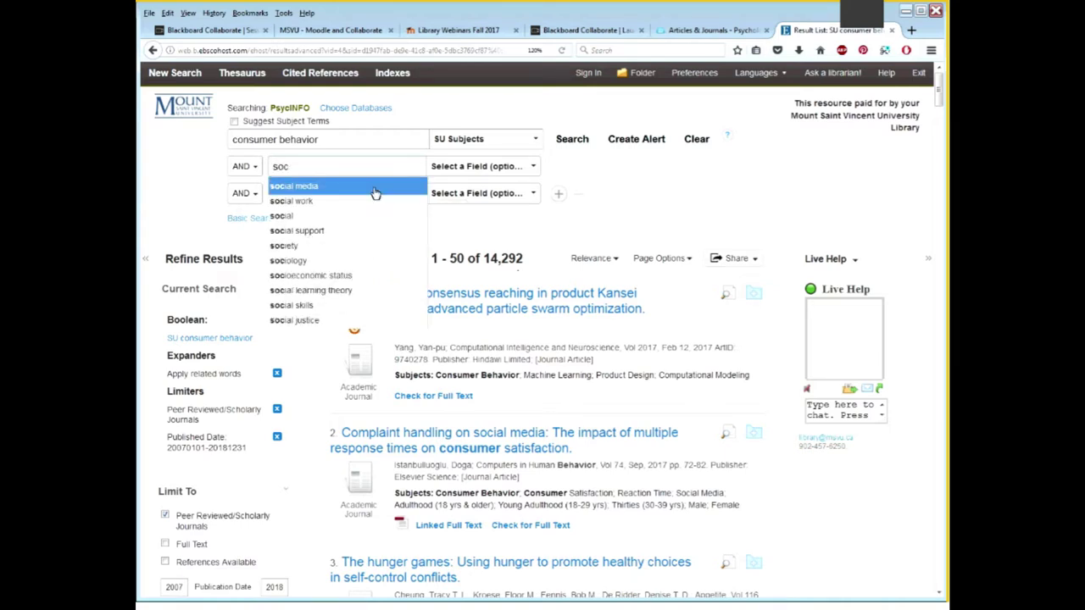
left_click(376, 193)
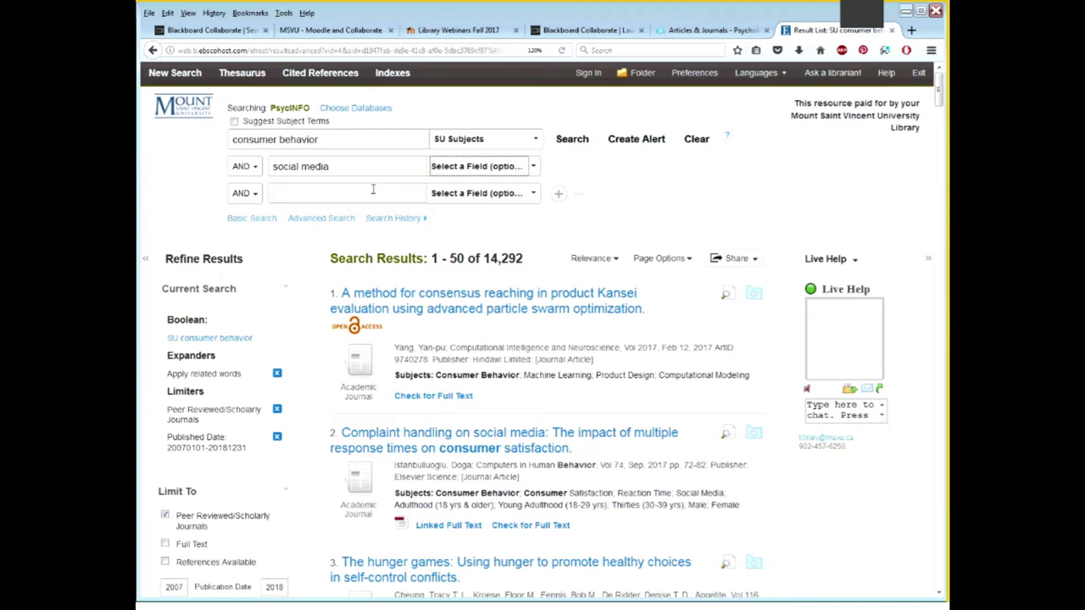
left_click(589, 152)
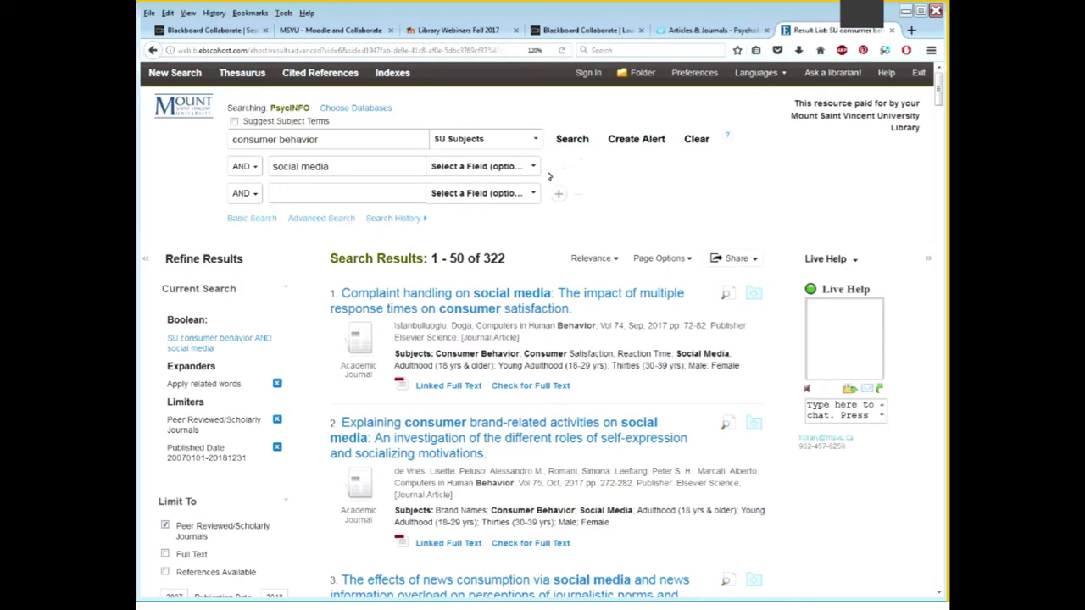
Restrict 'social media' to the SU Subjects field and rerun the search, getting 230 results
left_click(533, 170)
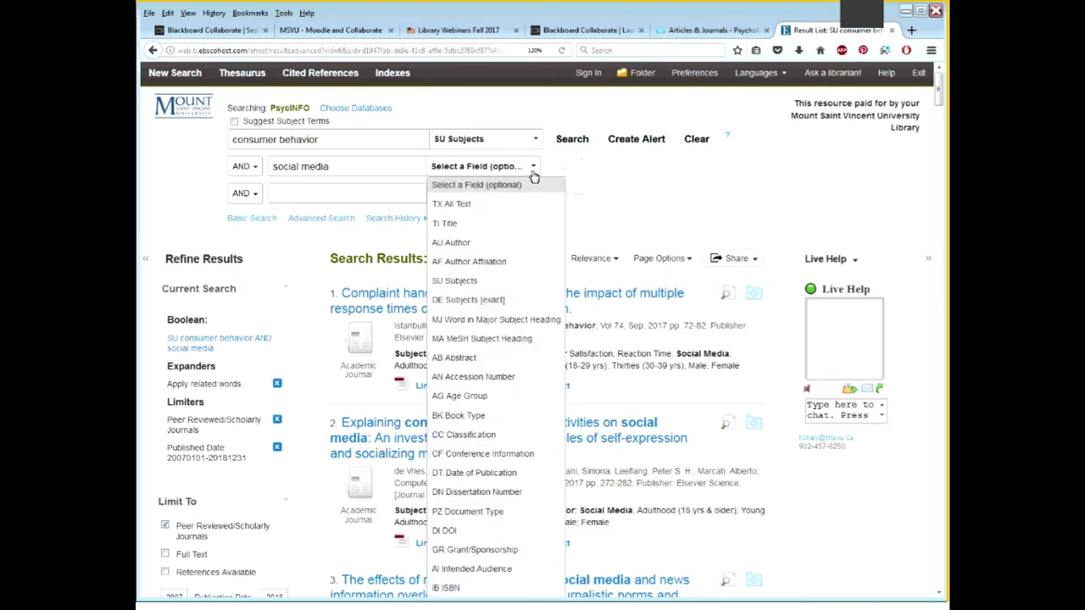
left_click(505, 285)
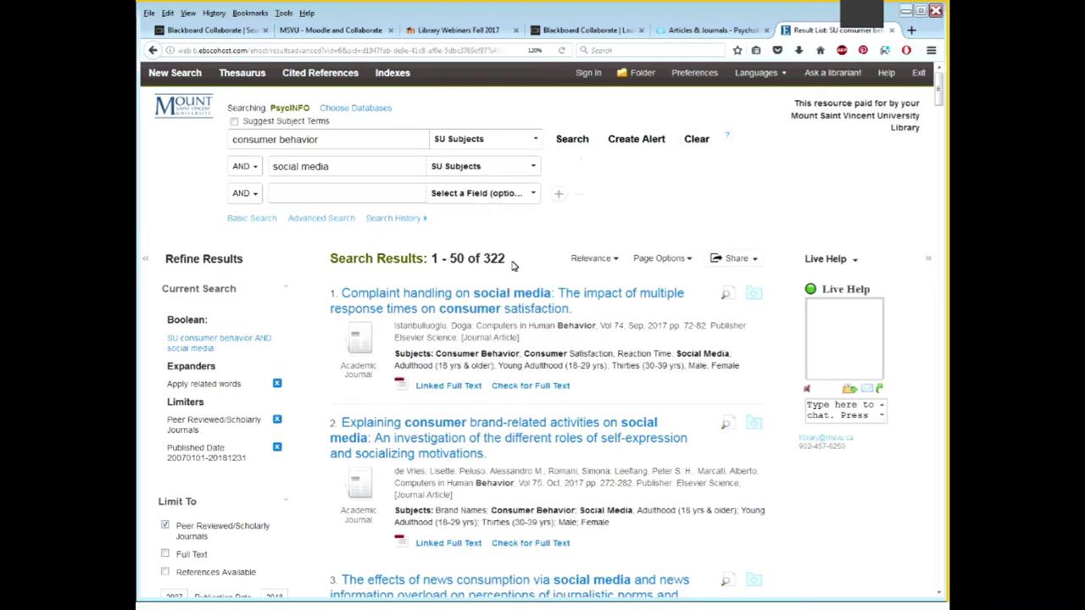
left_click(584, 142)
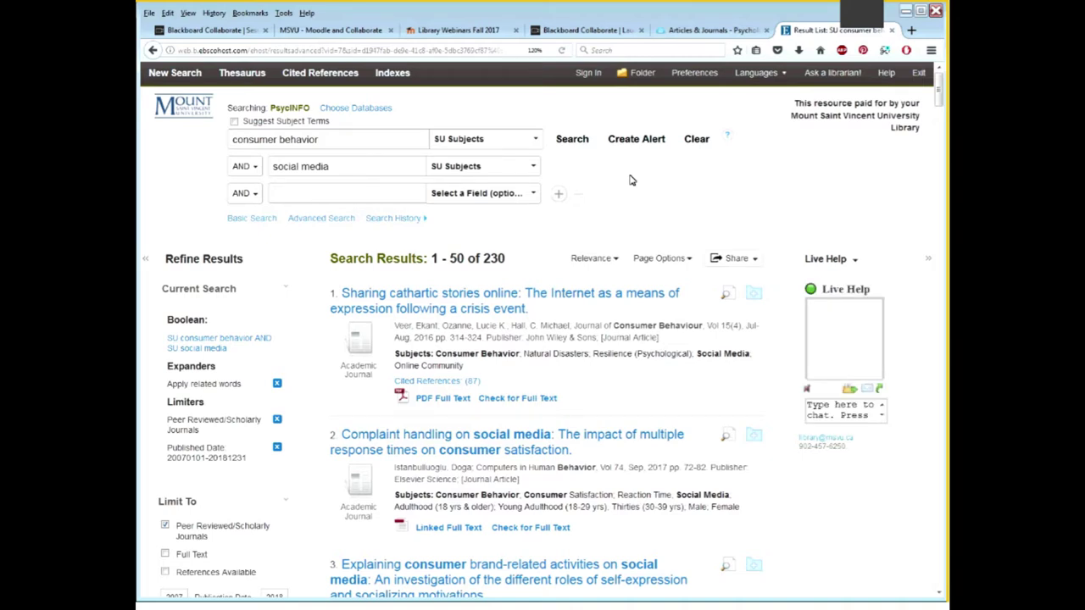
left_click(396, 194)
left_click_drag(397, 166, 268, 167)
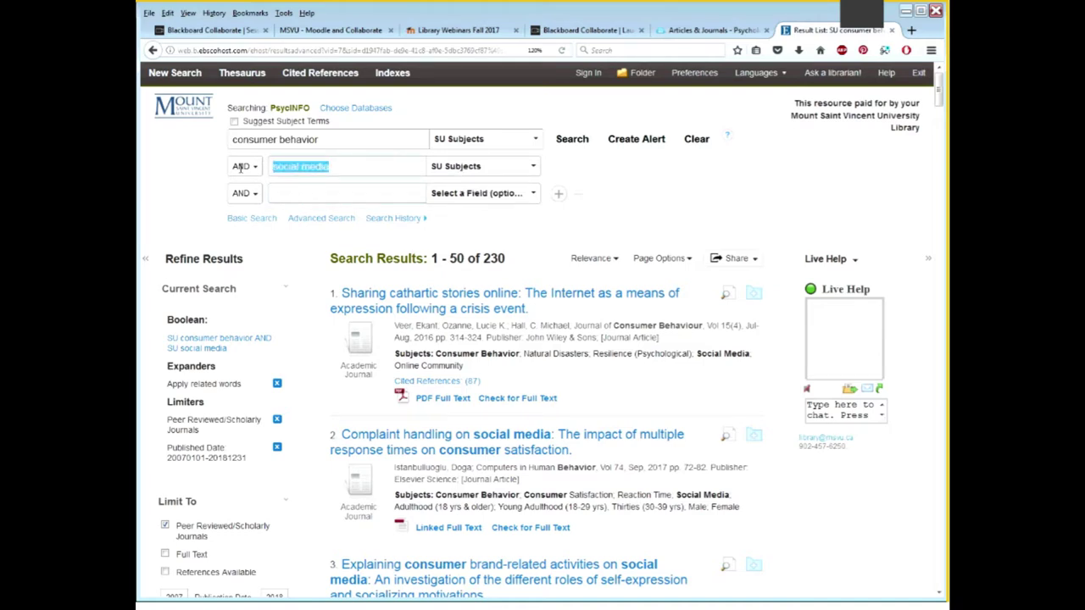
Reopen earlier search S4 from Search History to show its 14,292 results
left_click(469, 228)
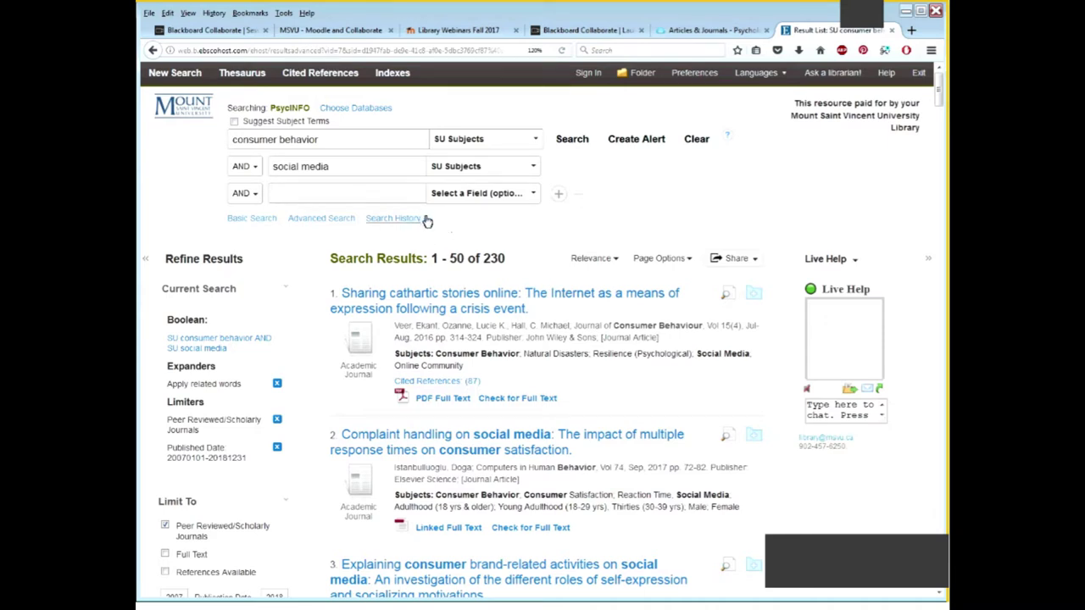
left_click_drag(364, 220, 417, 228)
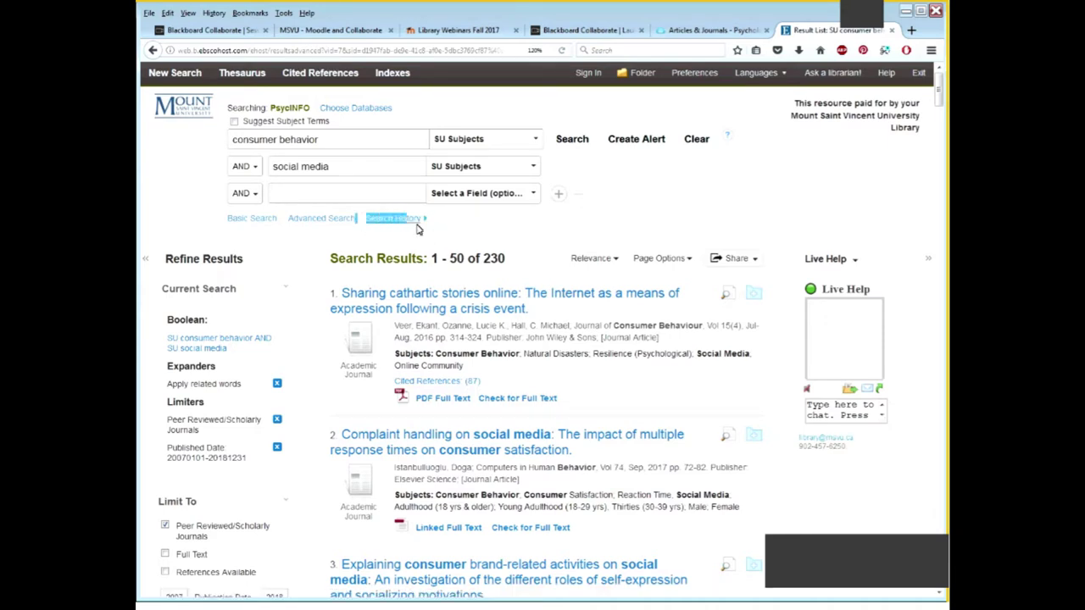
left_click(443, 229)
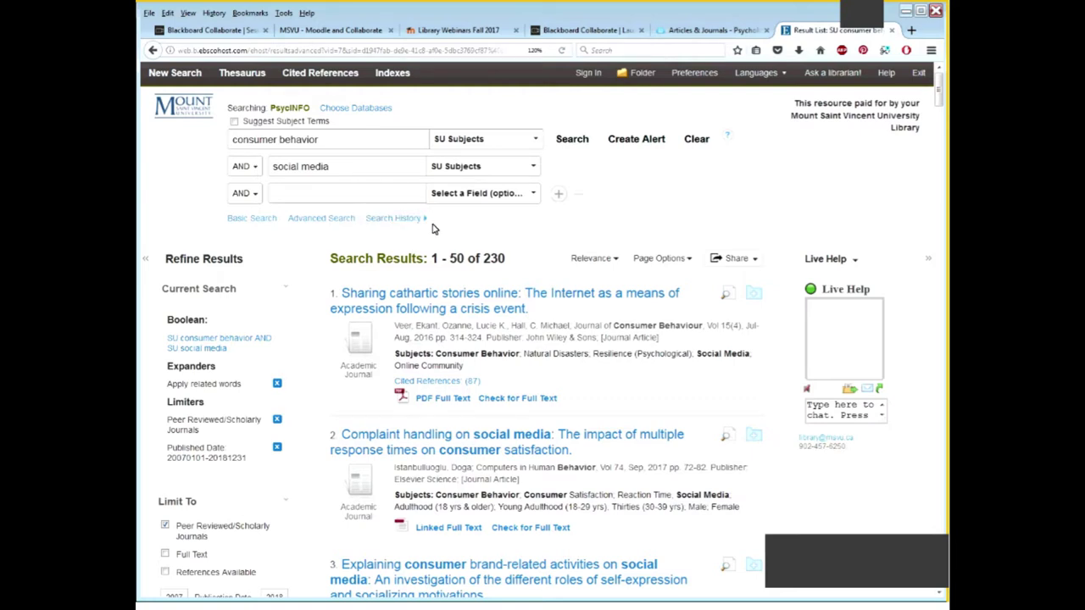
left_click(415, 220)
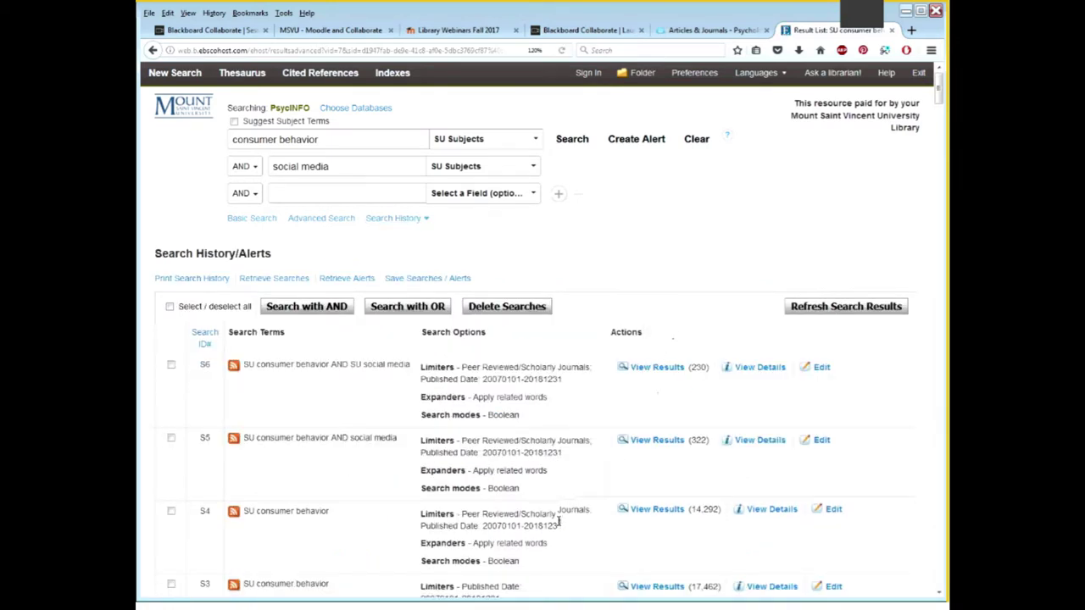
scroll(565, 535, "down", 3)
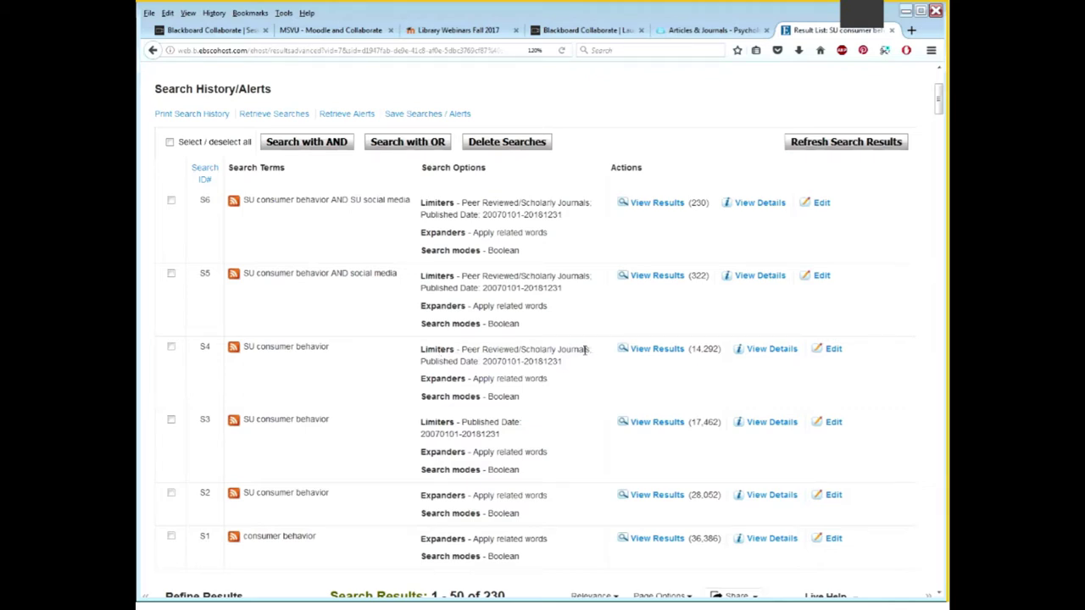
left_click(664, 354)
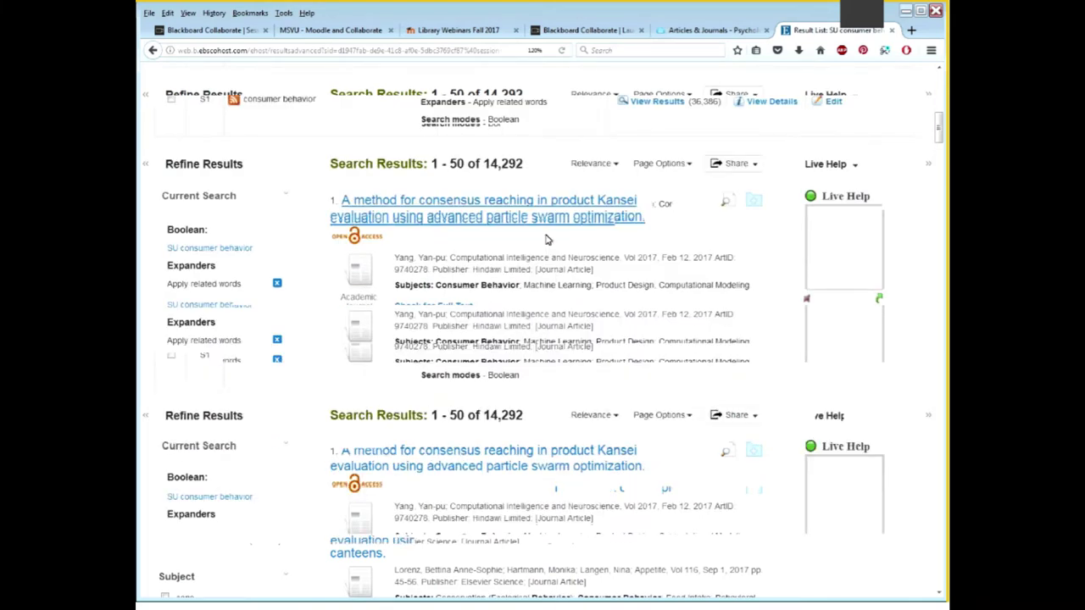
left_click(428, 122)
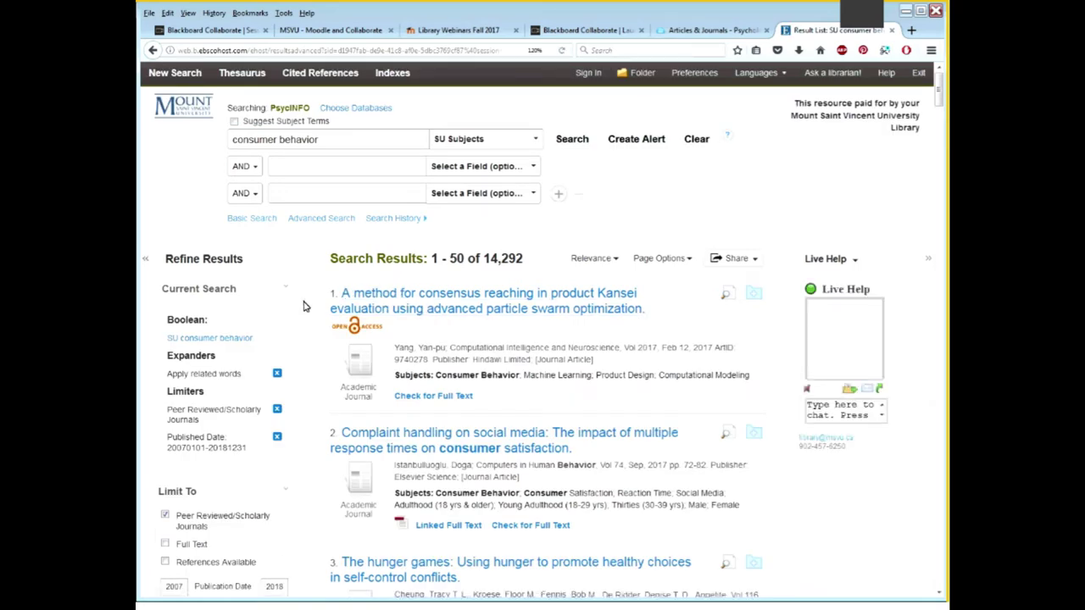
scroll(305, 307, "down", 3)
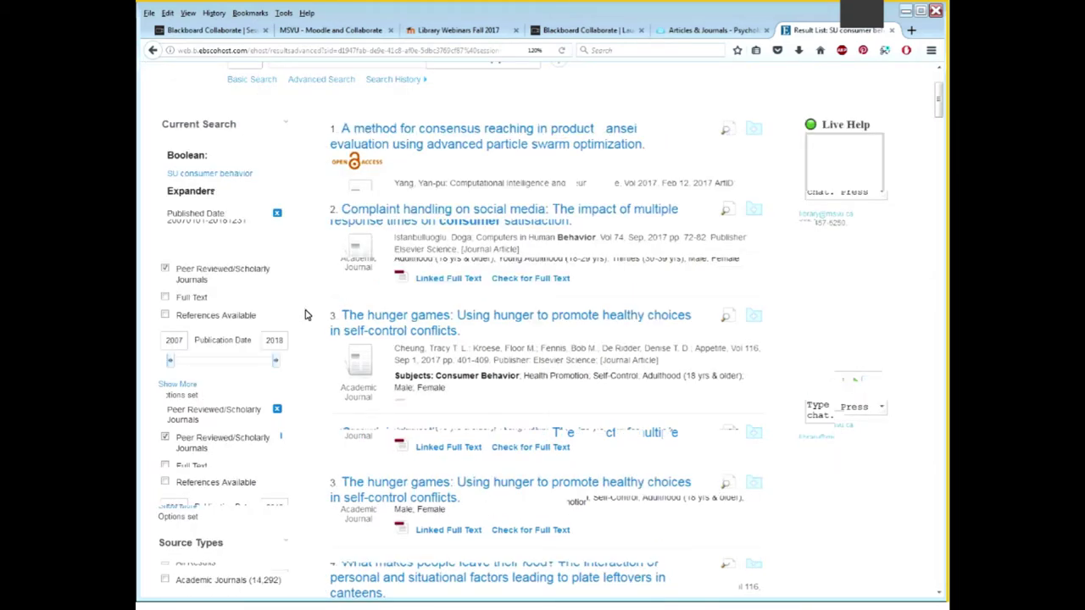
scroll(288, 330, "down", 2)
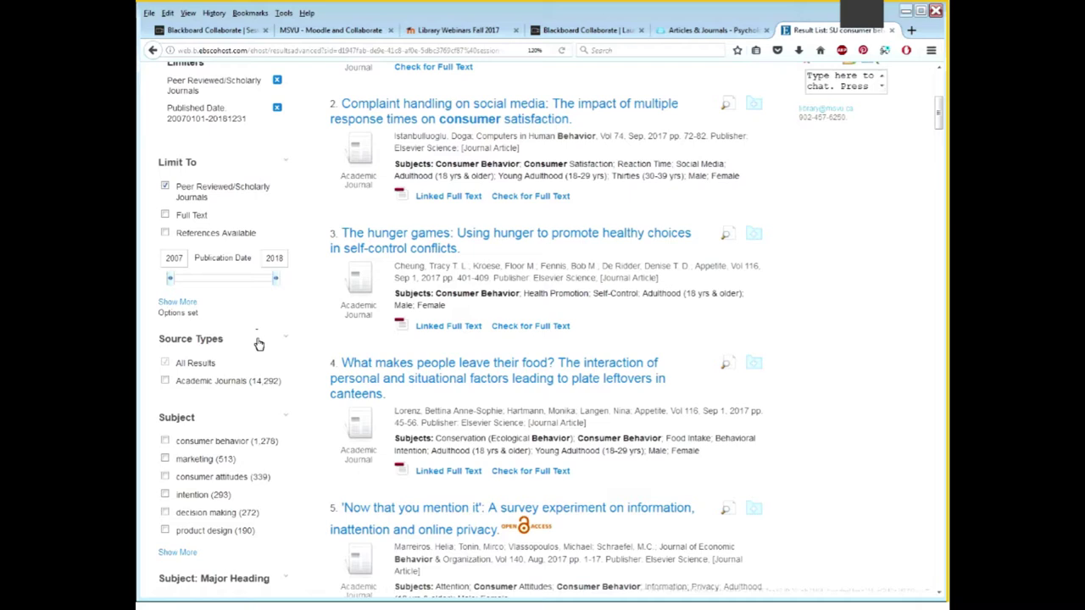
scroll(259, 344, "down", 2)
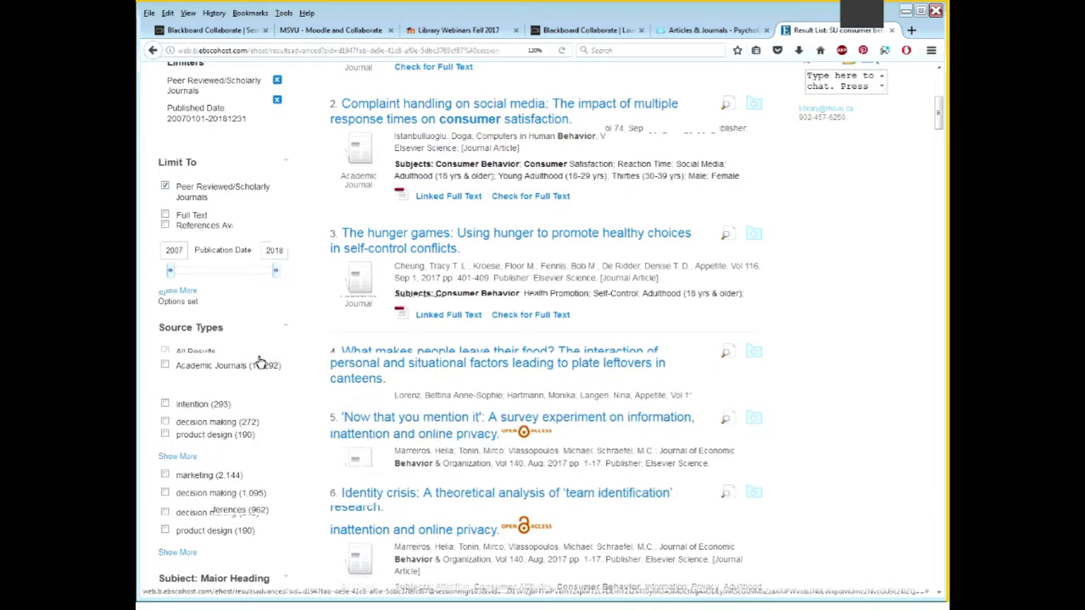
scroll(259, 363, "down", 5)
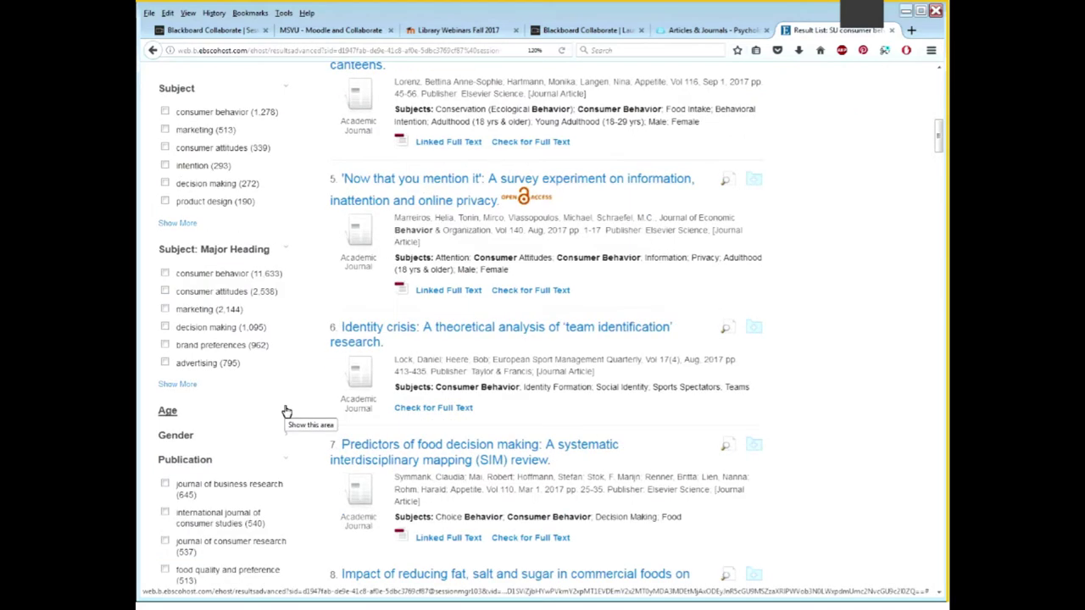
Expand the Age facet in Refine Results and show its full list of age groups
left_click(287, 412)
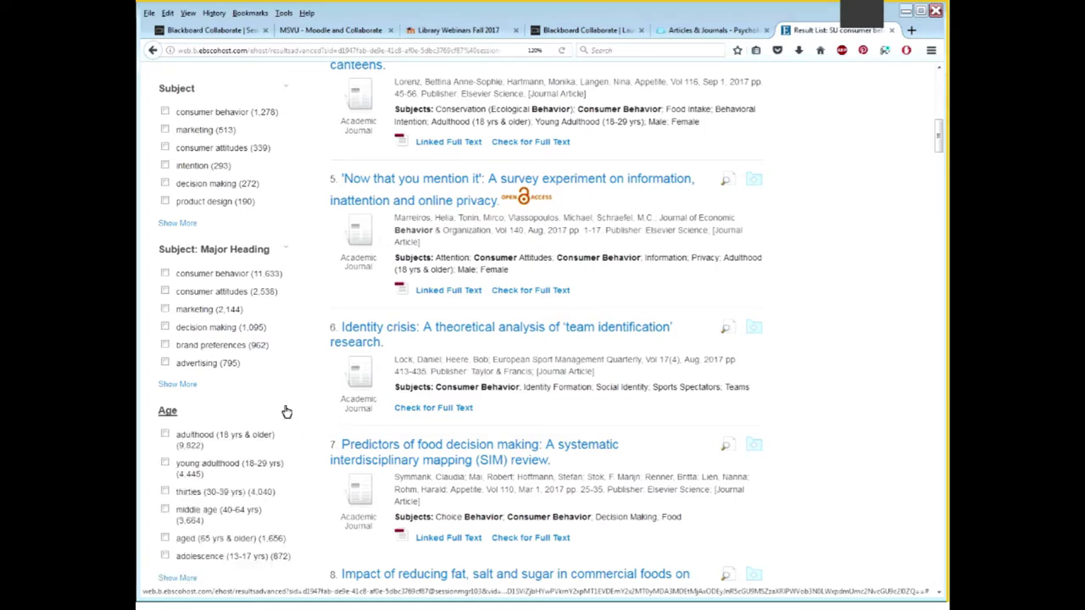
scroll(286, 412, "down", 2)
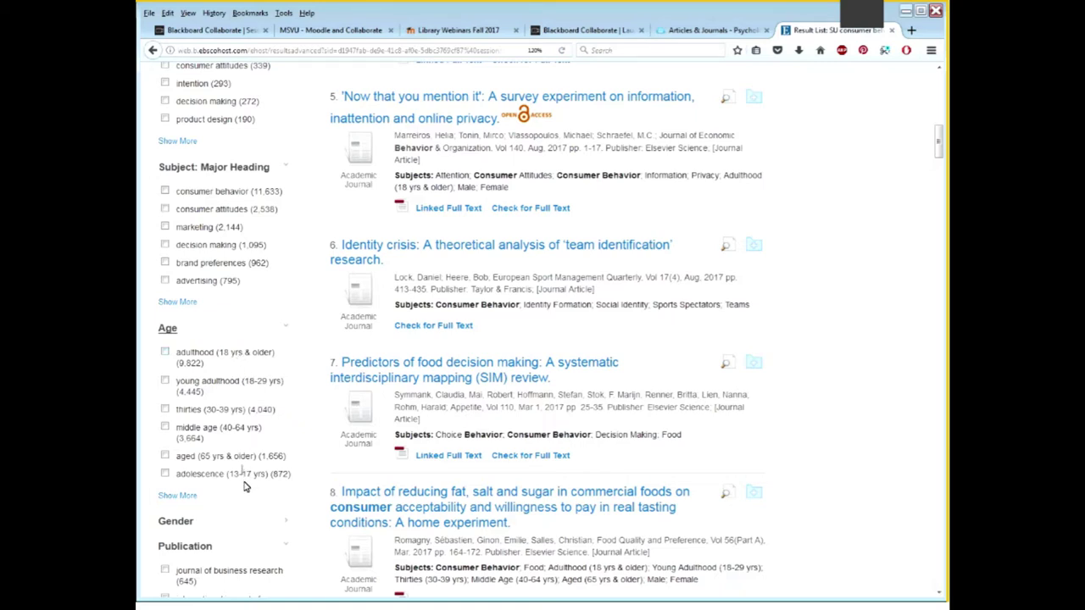
left_click(178, 496)
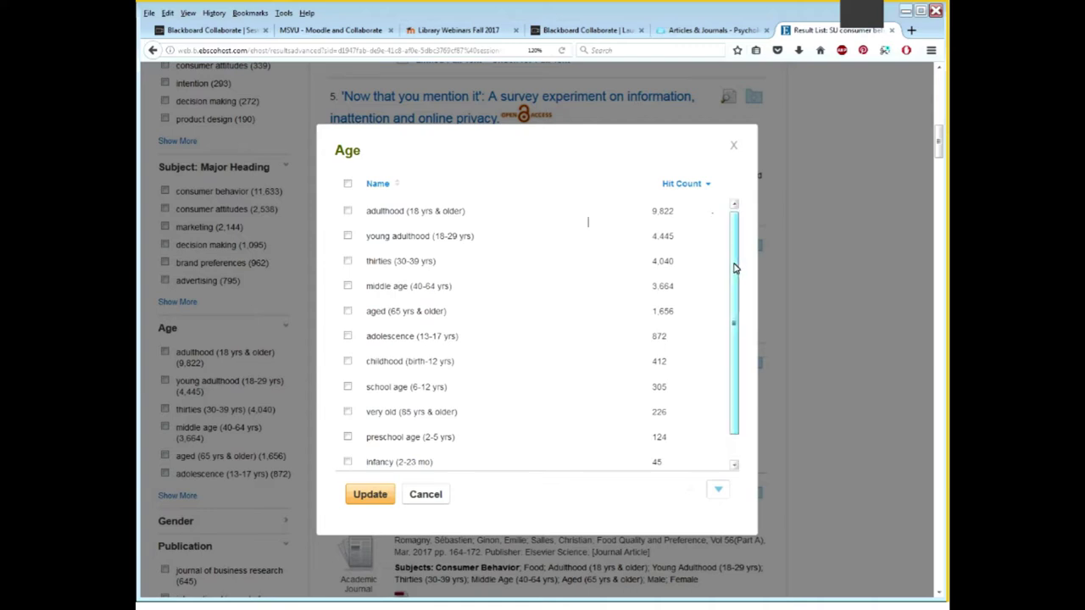
Refine the results to the young adulthood (18-29 yrs) age group, yielding 4,445 articles
scroll(735, 270, "down", 1)
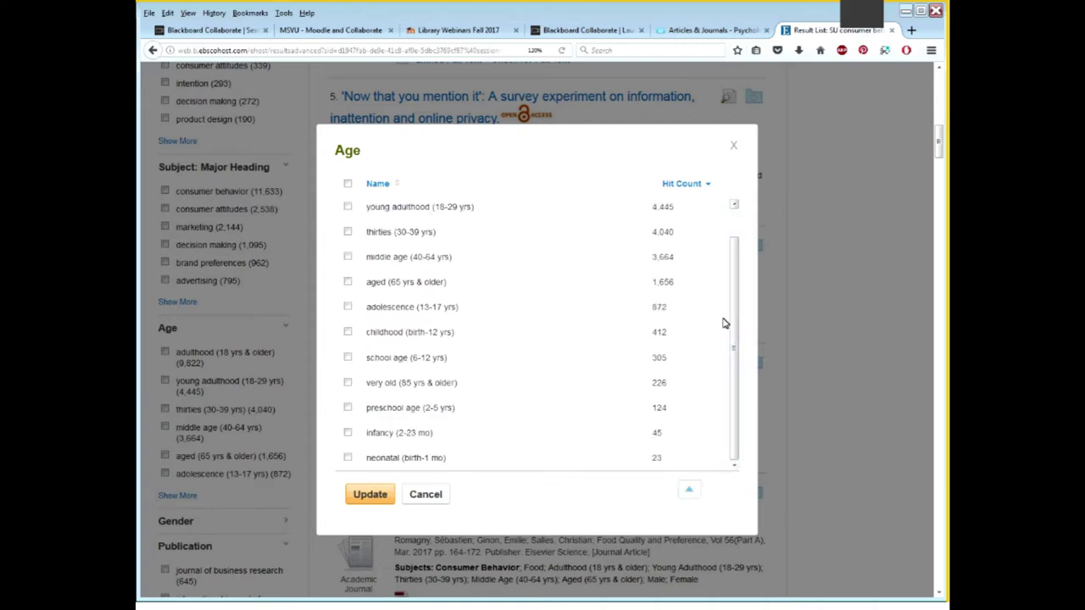
left_click_drag(366, 462, 434, 468)
left_click(417, 461)
left_click(348, 459)
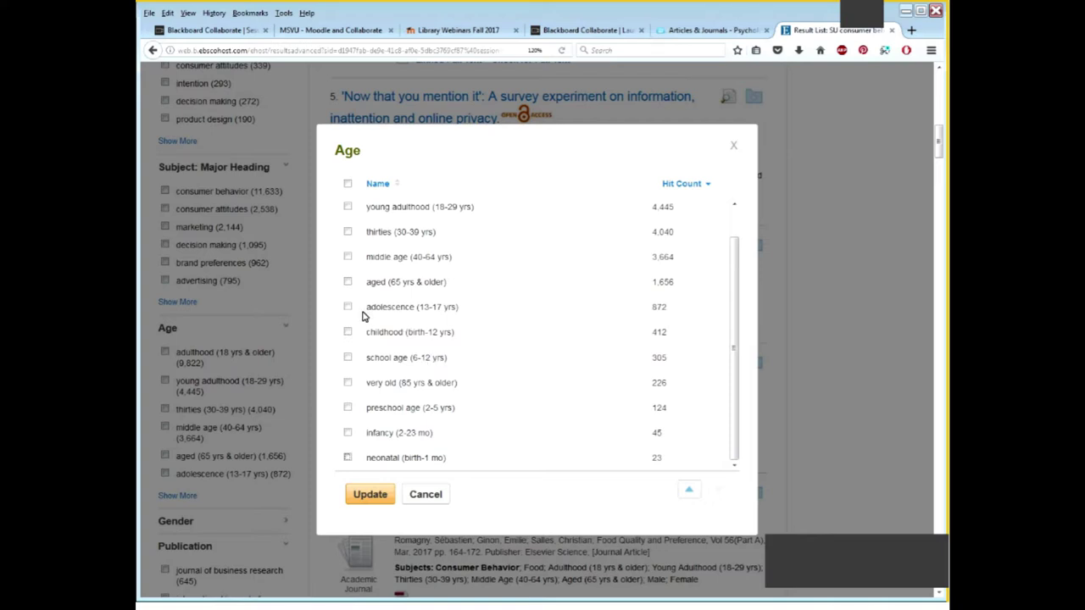
scroll(465, 341, "up", 1)
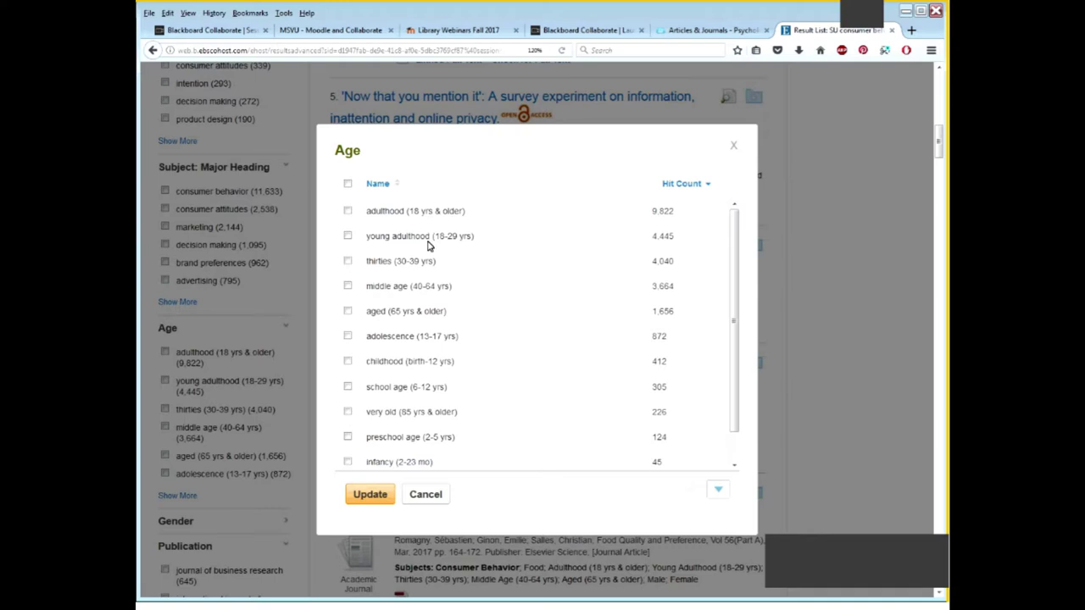
left_click(348, 236)
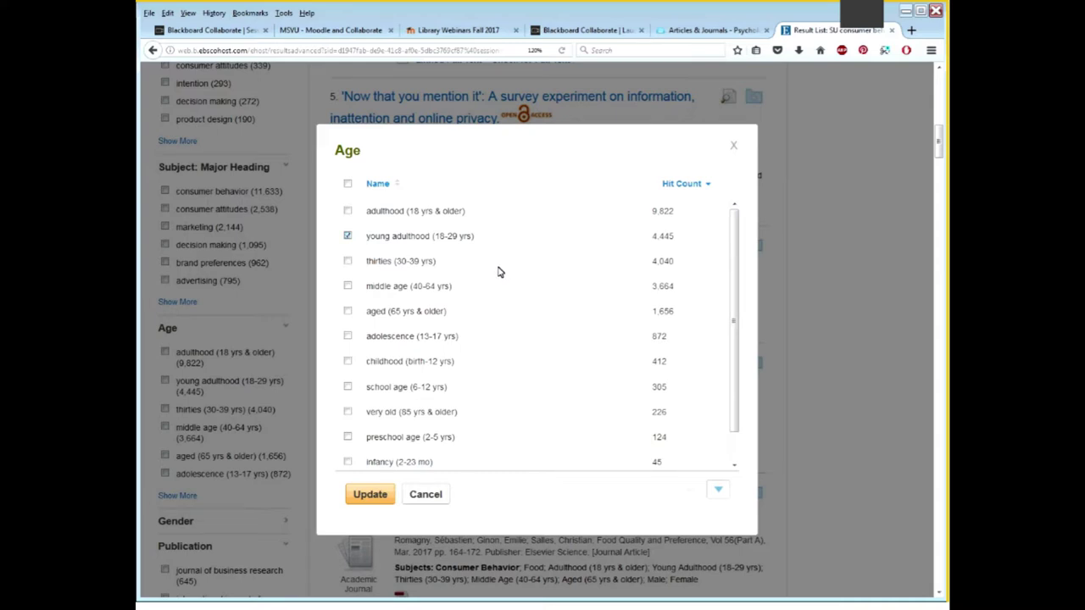
left_click(386, 497)
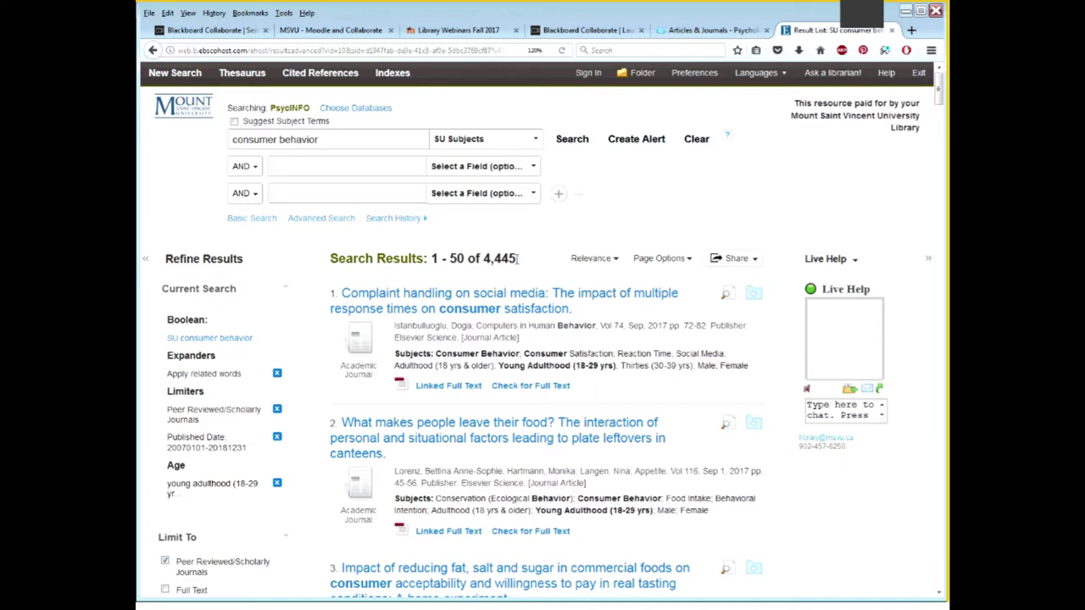
Add 'social media' as a second search term, correct its typo, and rerun the search
left_click(408, 167)
type("socail media")
key("Escape")
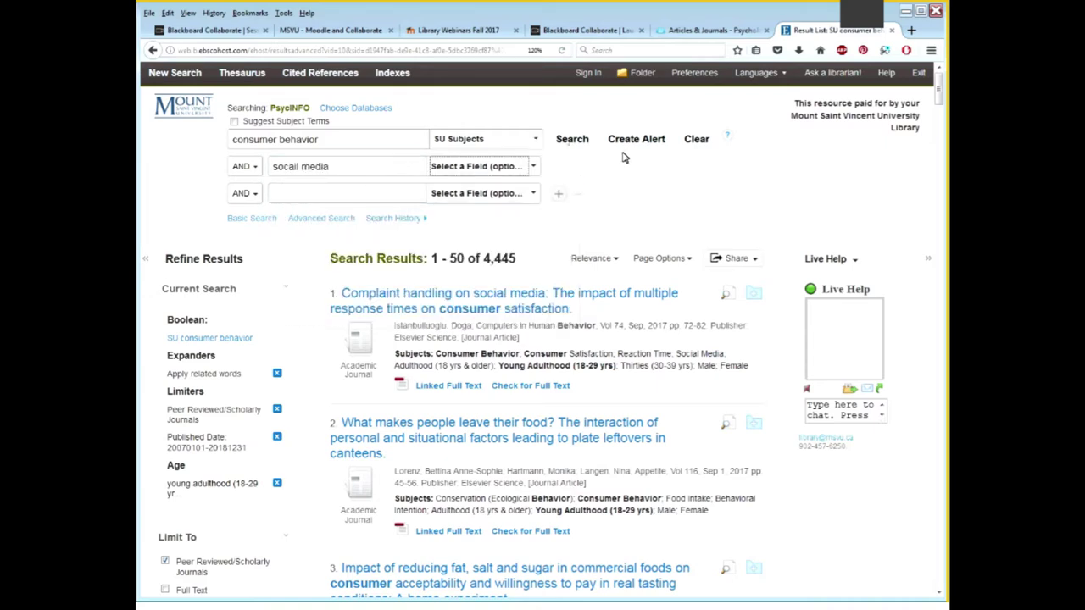
left_click(584, 141)
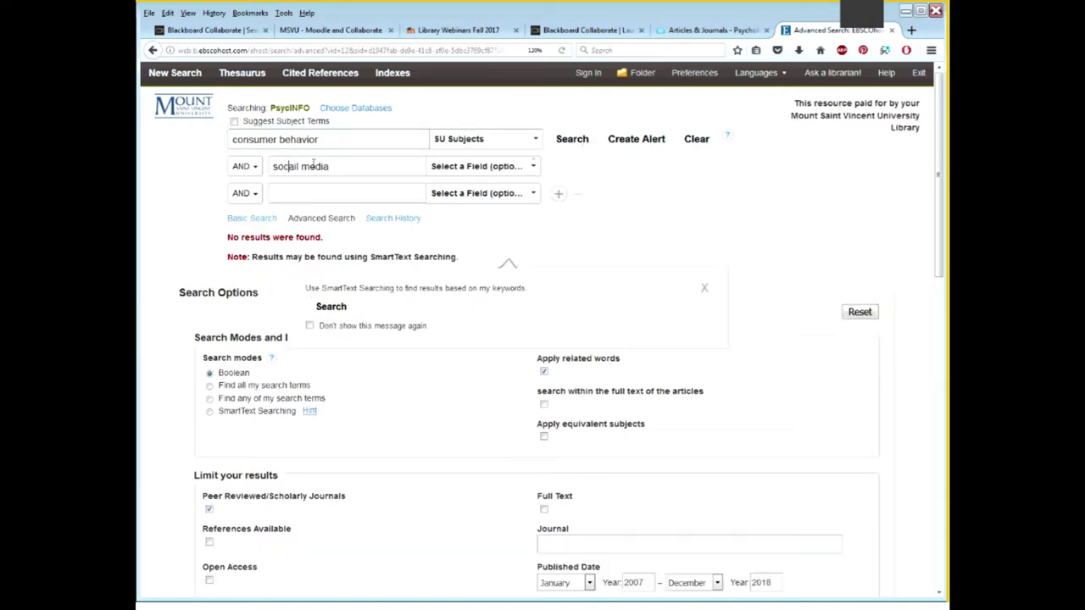
left_click(318, 163)
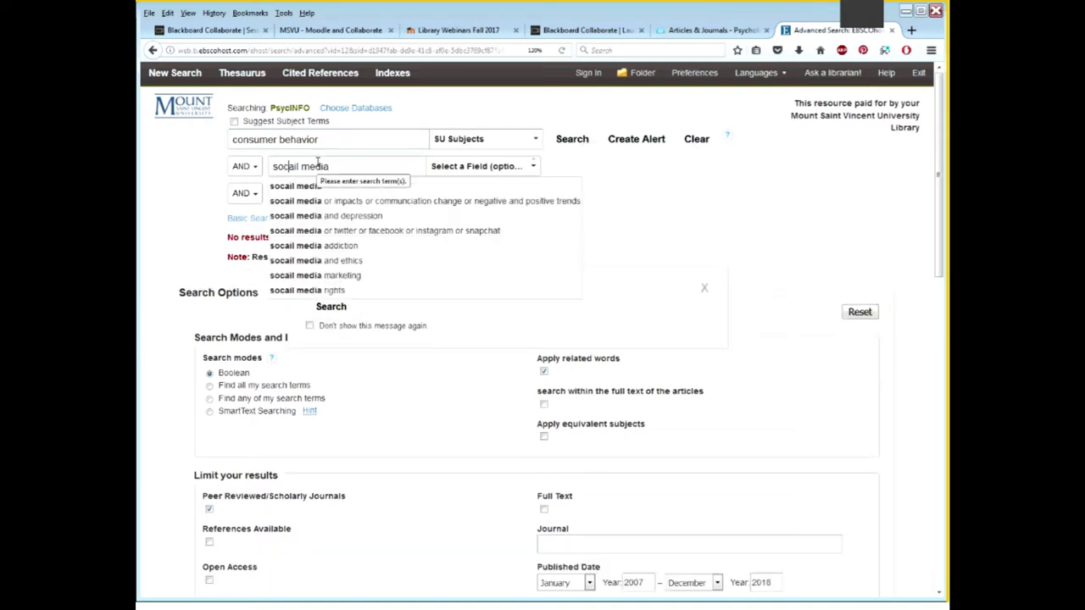
key("BackSpace")
key("BackSpace")
key("BackSpace")
key("BackSpace")
key("BackSpace")
key("BackSpace")
key("BackSpace")
key("BackSpace")
key("BackSpace")
type("ial media")
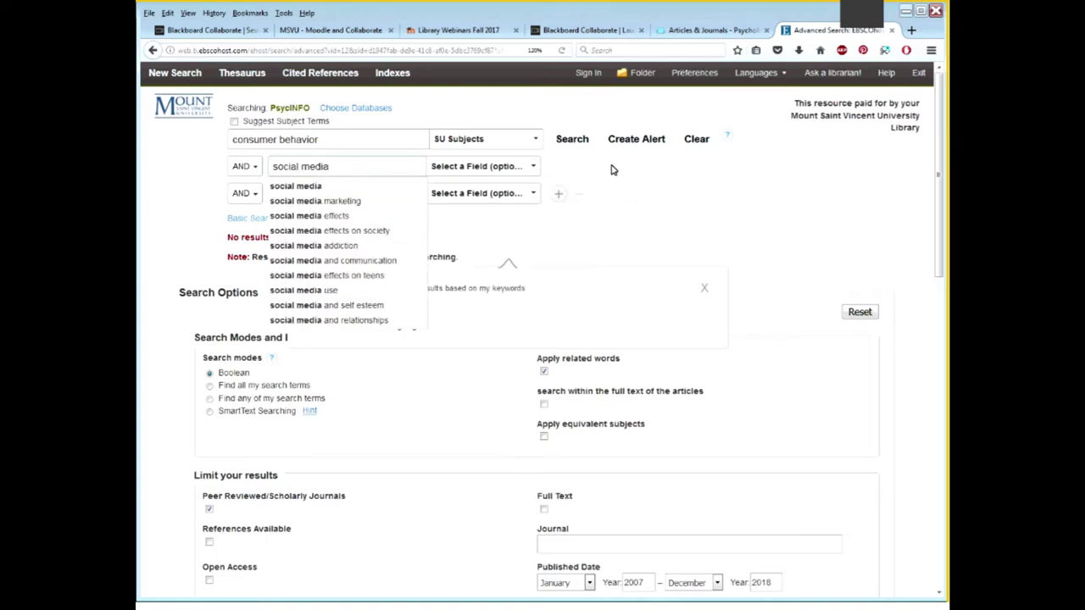
left_click(580, 142)
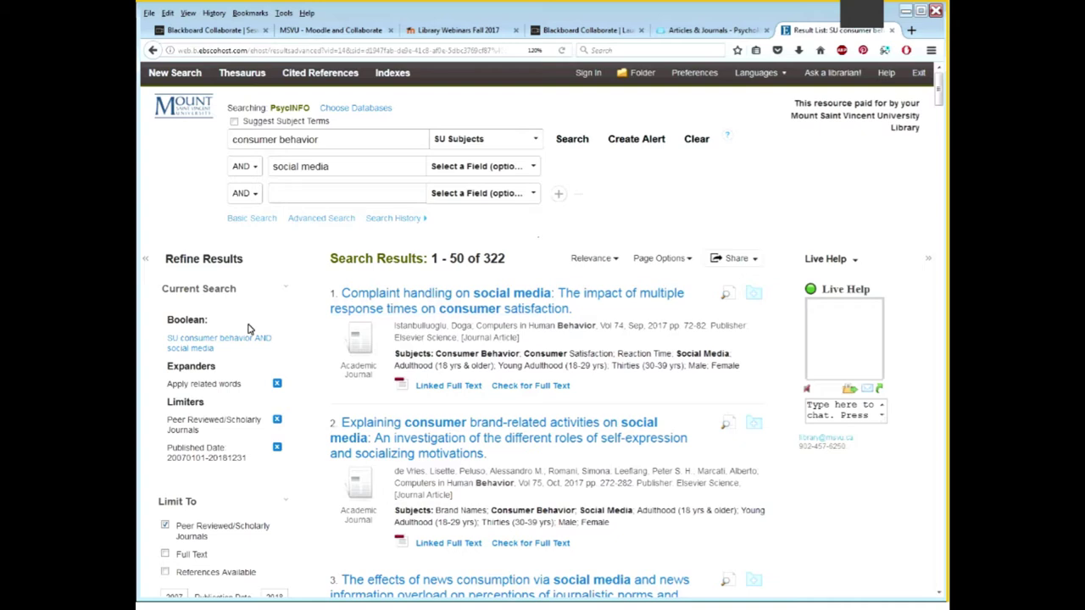
Limit results to the young adulthood (18-29 yrs) age group and open the first article
scroll(309, 339, "down", 3)
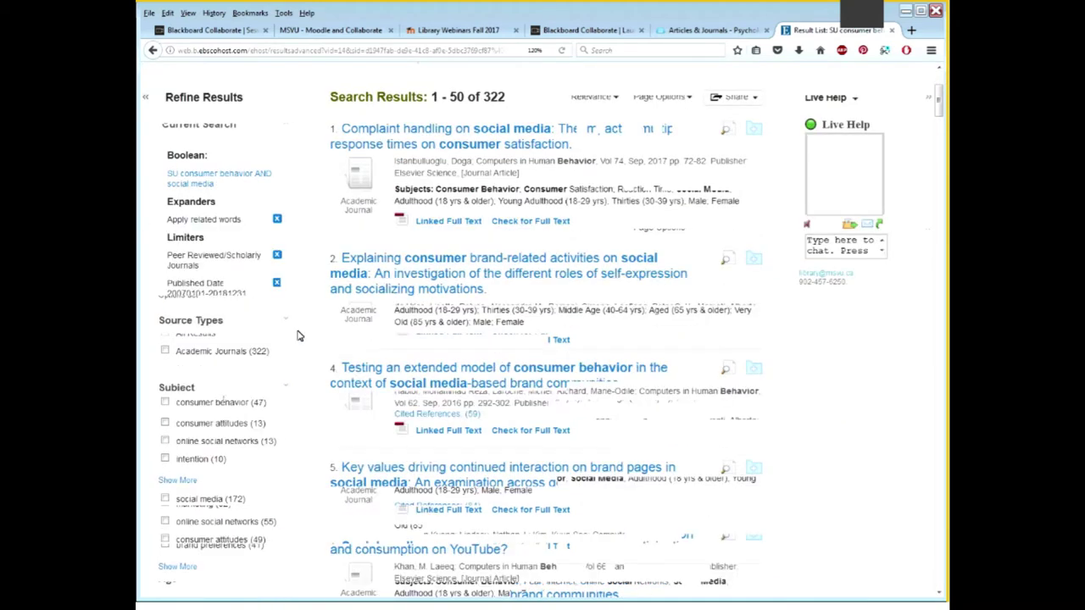
scroll(293, 348, "down", 3)
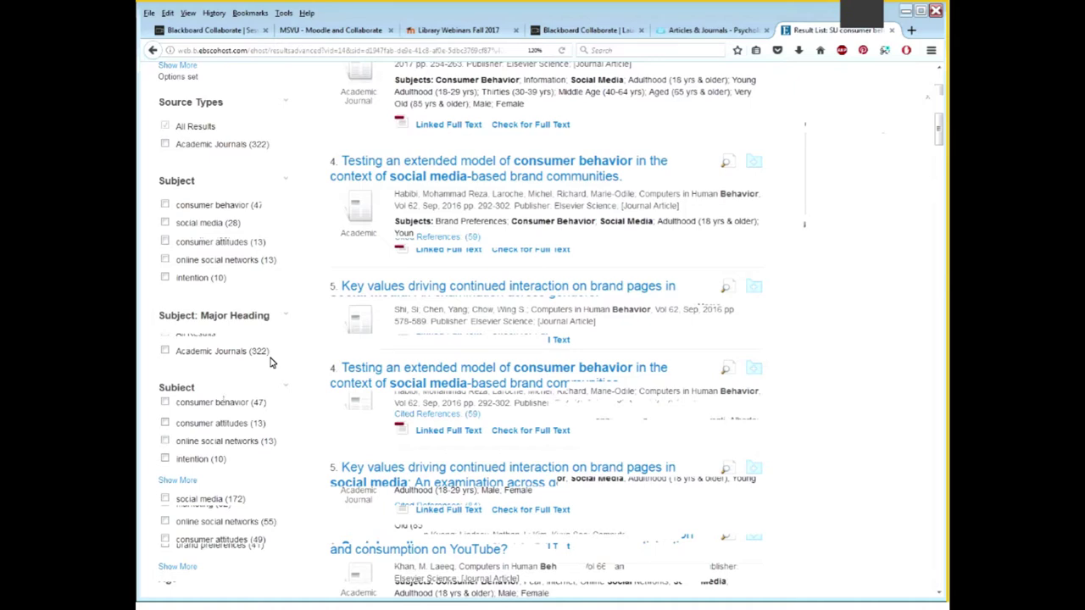
scroll(271, 363, "down", 3)
left_click(238, 406)
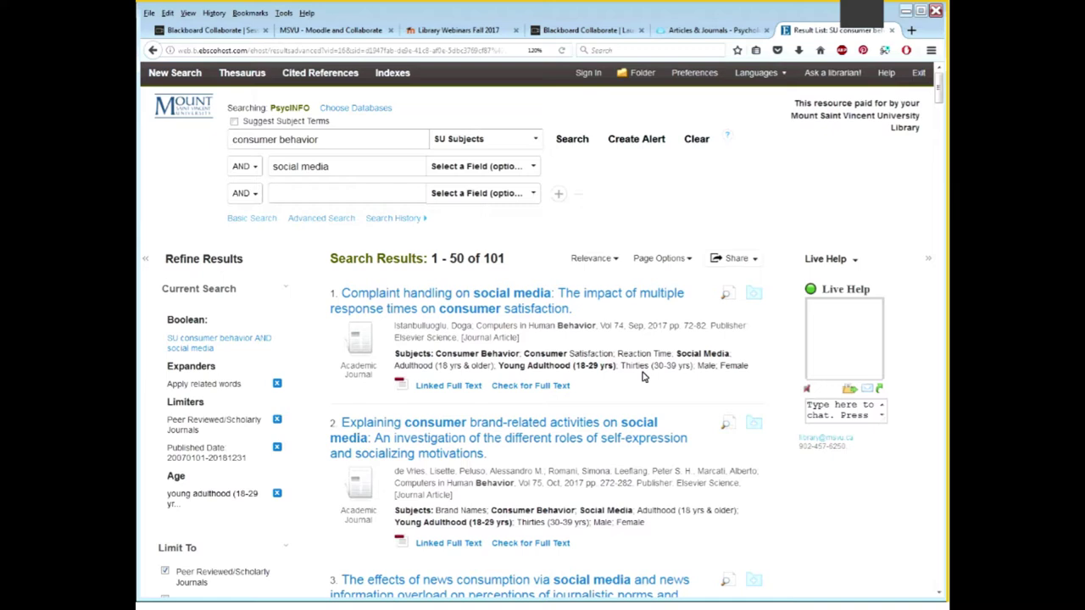
left_click(559, 313)
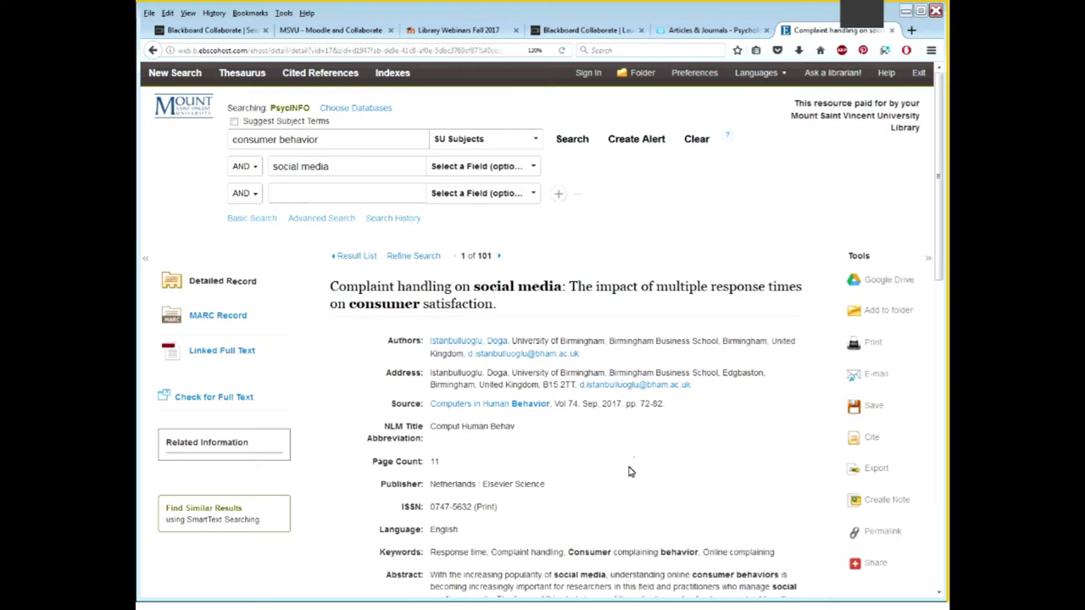
Scroll to the record's Keywords row and briefly highlight it
scroll(428, 477, "down", 2)
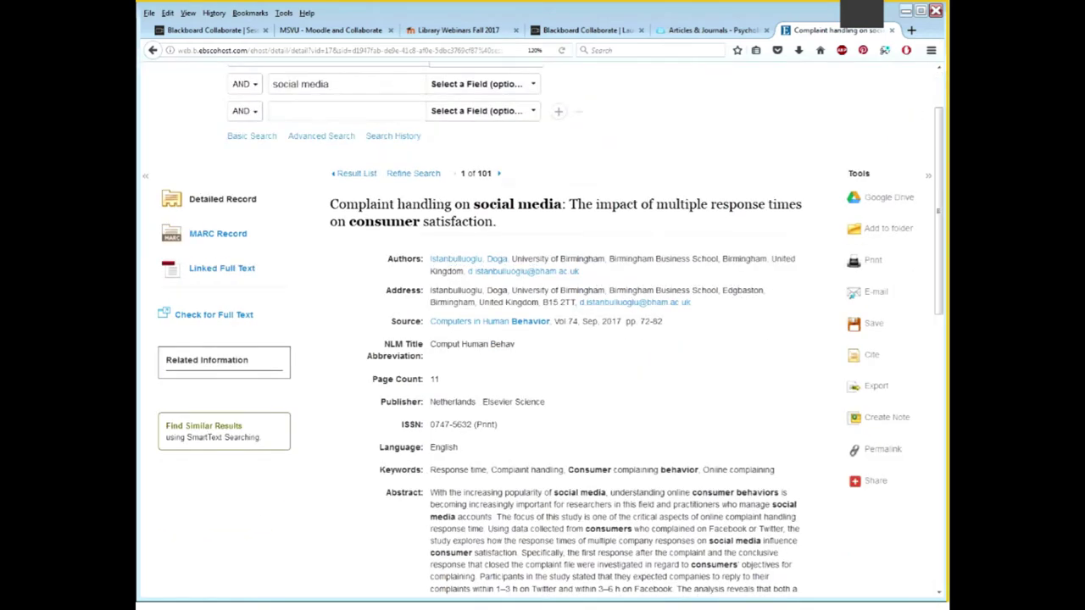
left_click_drag(379, 470, 785, 477)
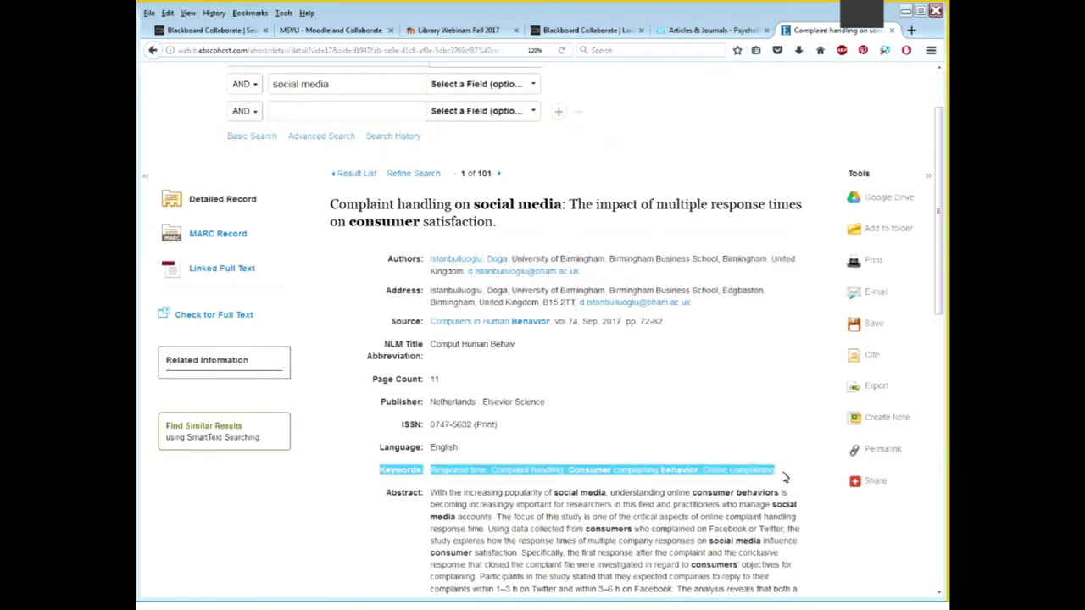
left_click(785, 477)
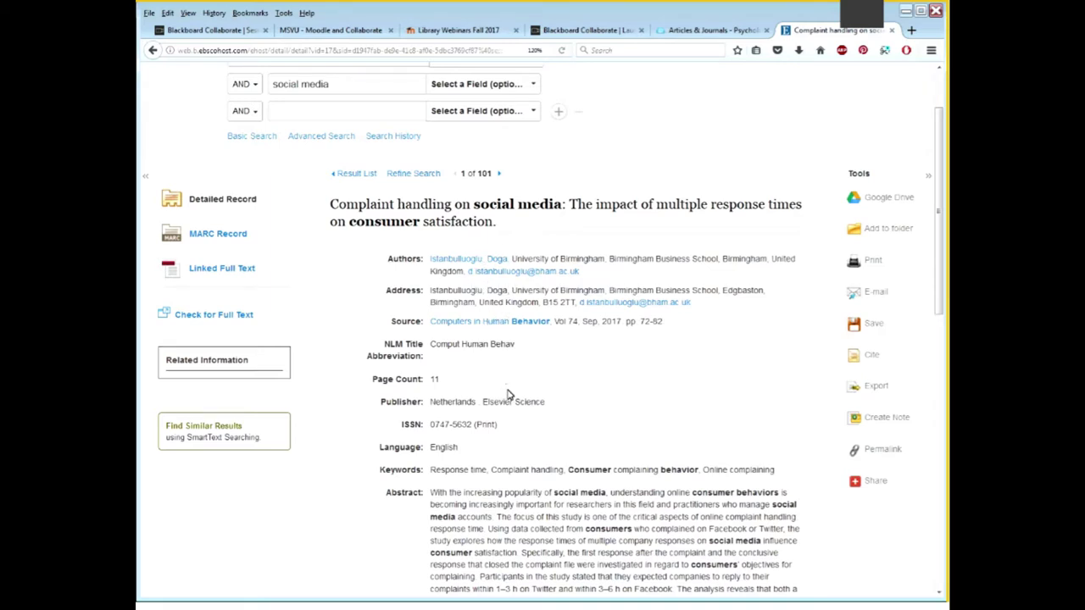
scroll(508, 395, "down", 3)
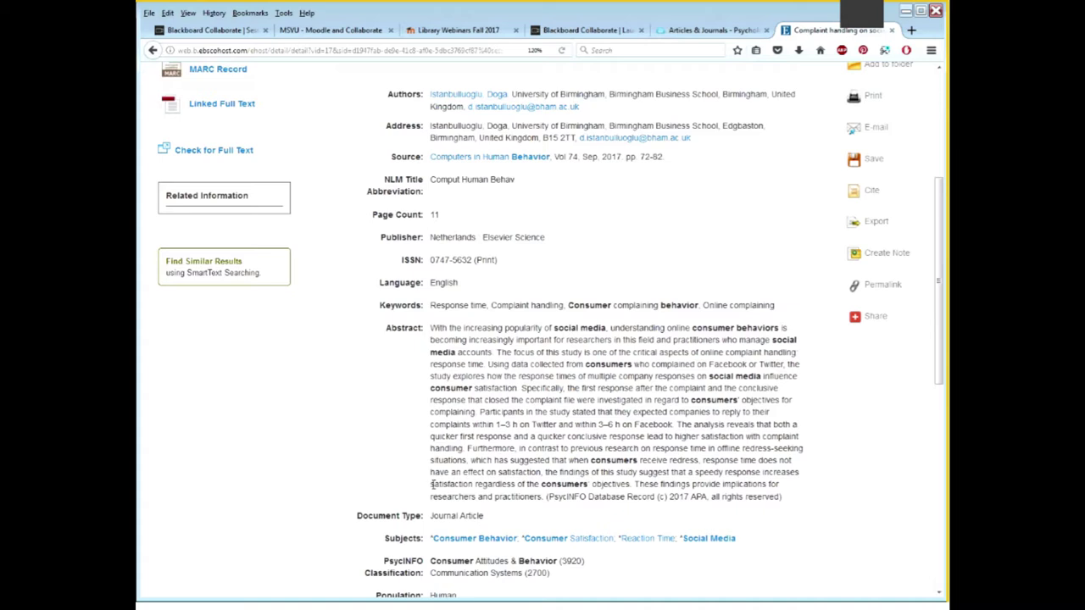
left_click_drag(484, 413, 674, 425)
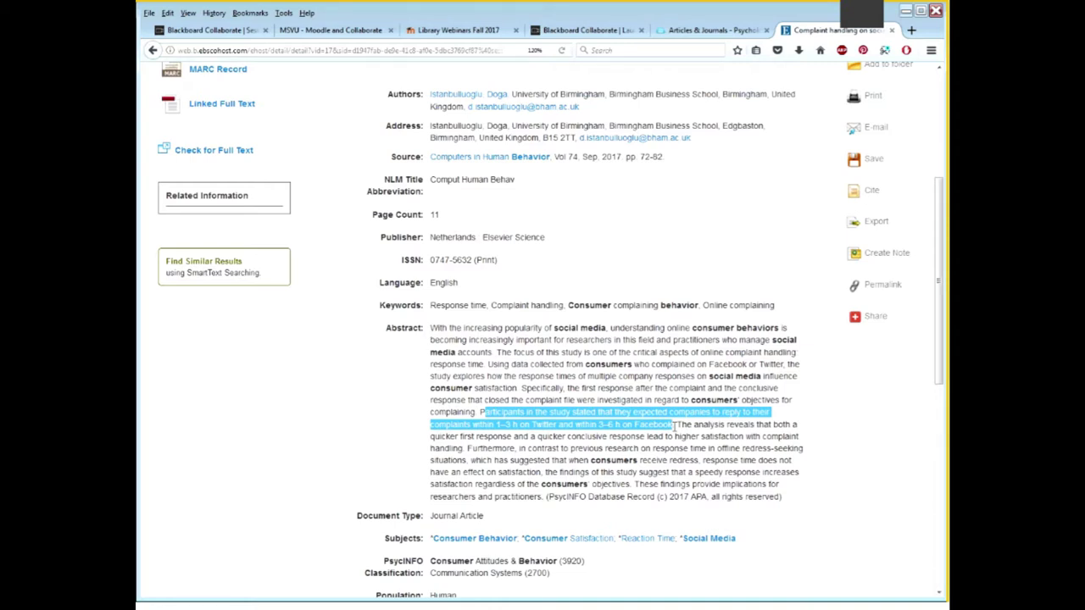
left_click(467, 463)
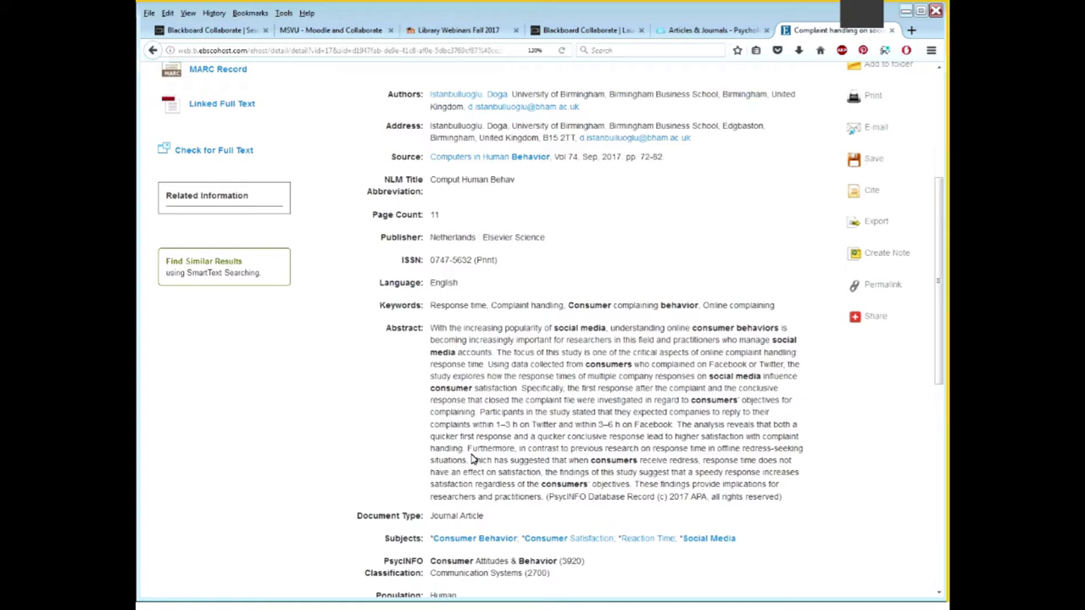
scroll(472, 459, "up", 4)
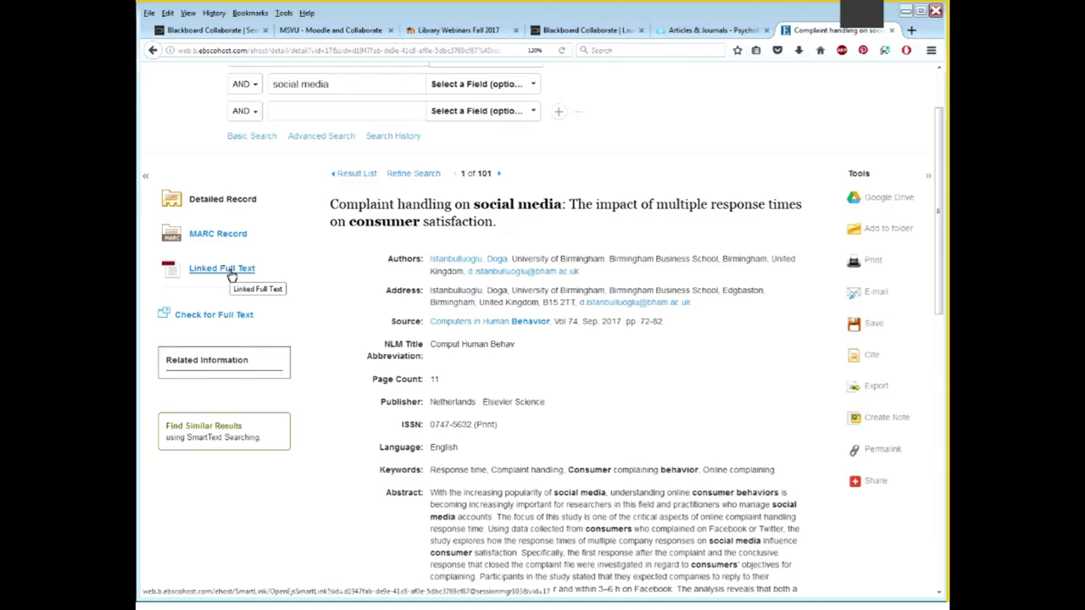
Open the article via Linked Full Text on ScienceDirect and dismiss the Register popup
left_click(230, 269)
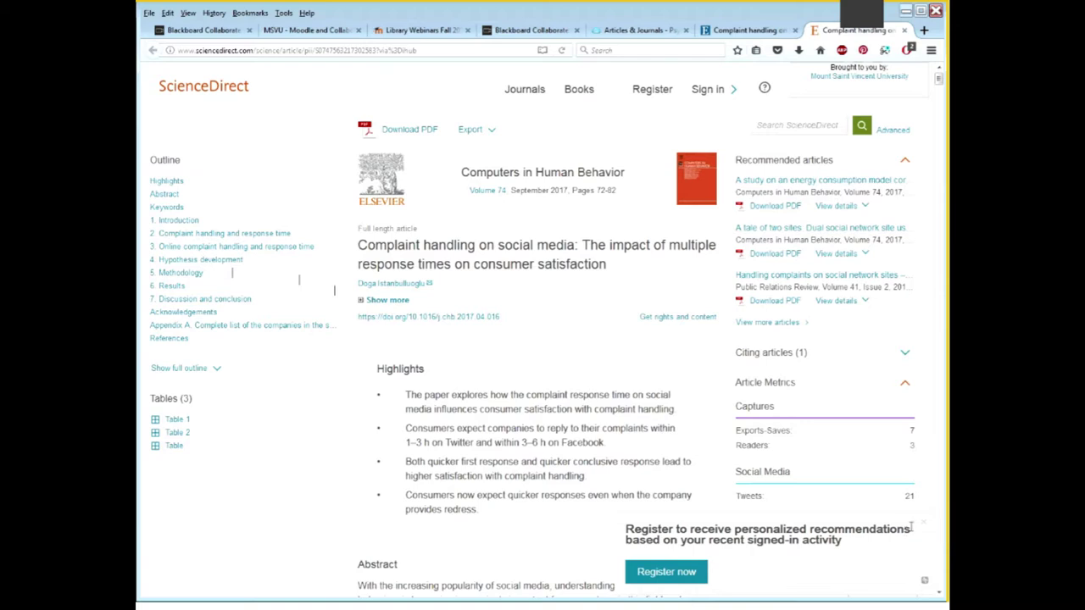
left_click(925, 524)
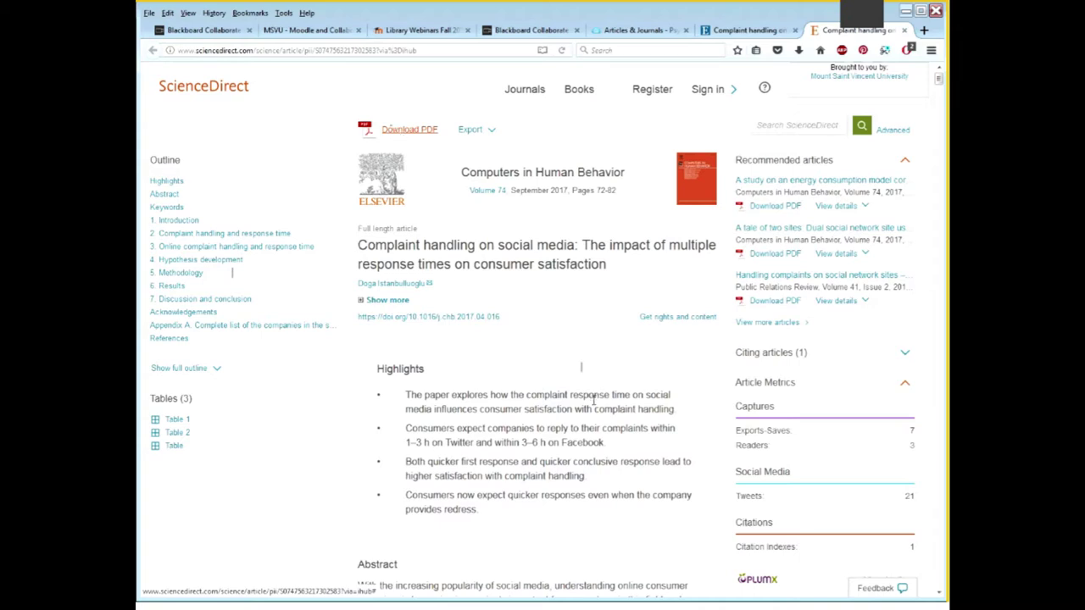
Scroll through the article, view its citation Export options, then close the ScienceDirect tab
scroll(593, 402, "down", 2)
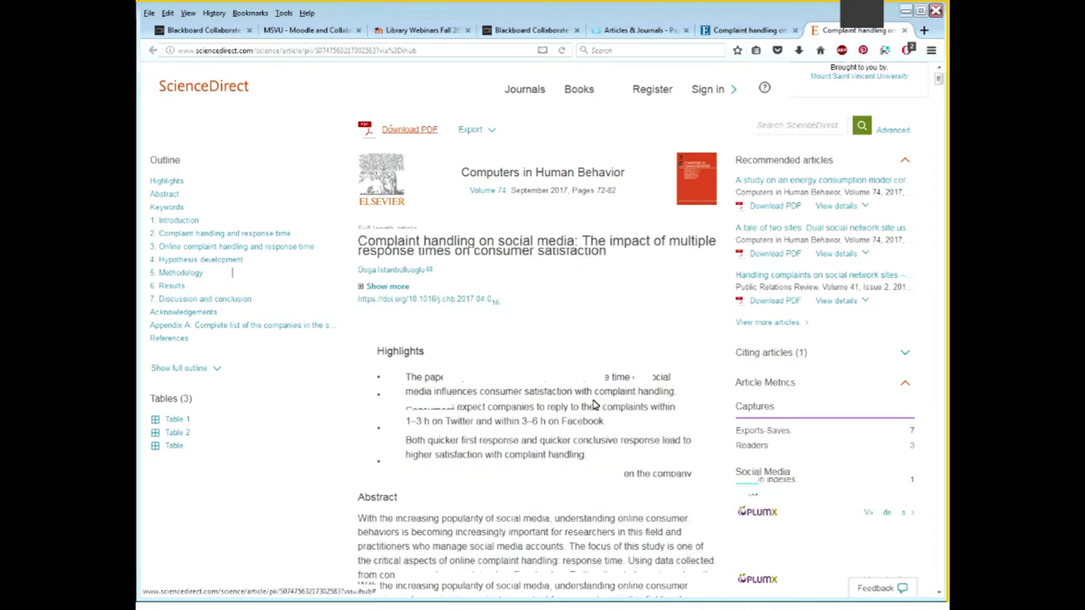
scroll(593, 404, "down", 2)
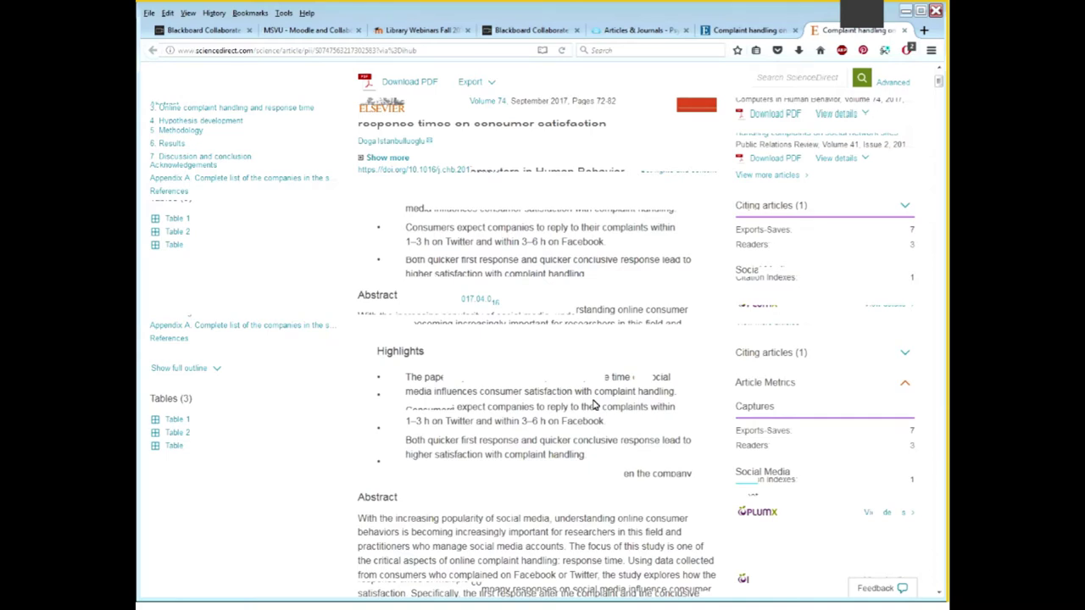
scroll(593, 404, "down", 3)
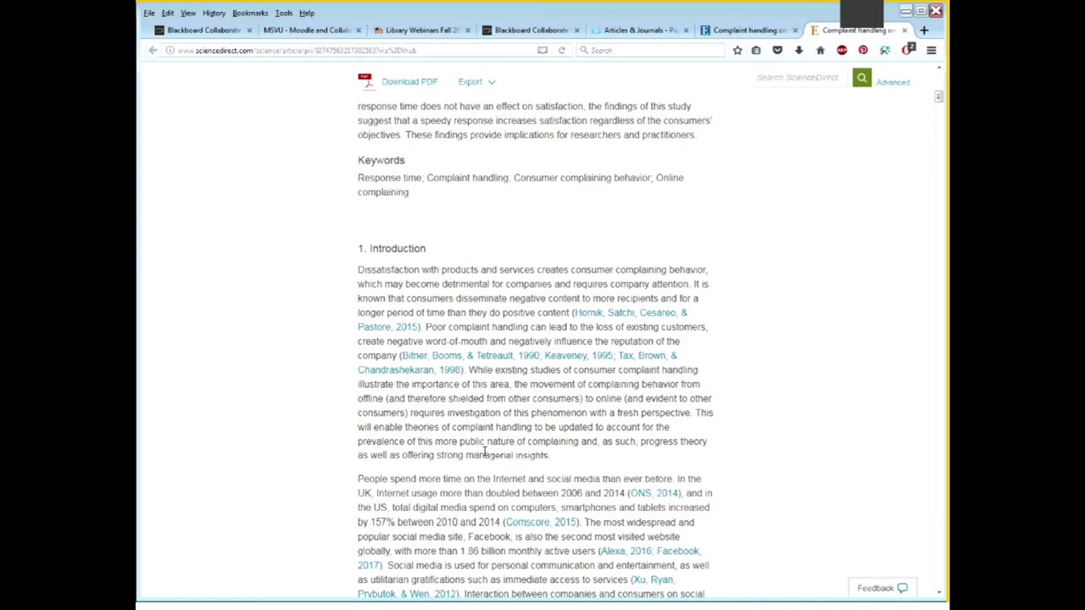
scroll(485, 453, "up", 8)
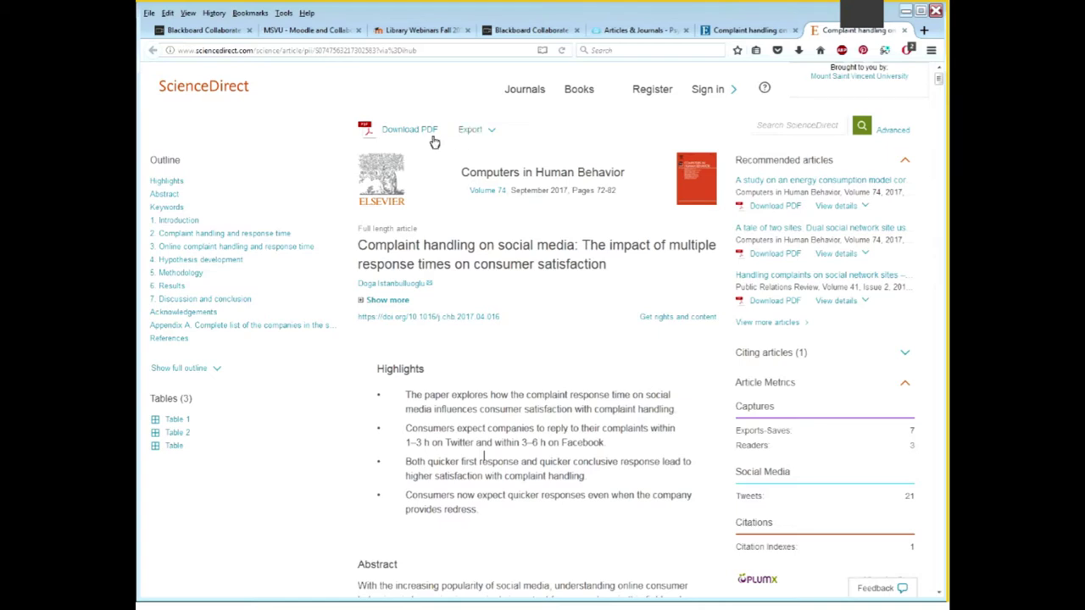
left_click(490, 131)
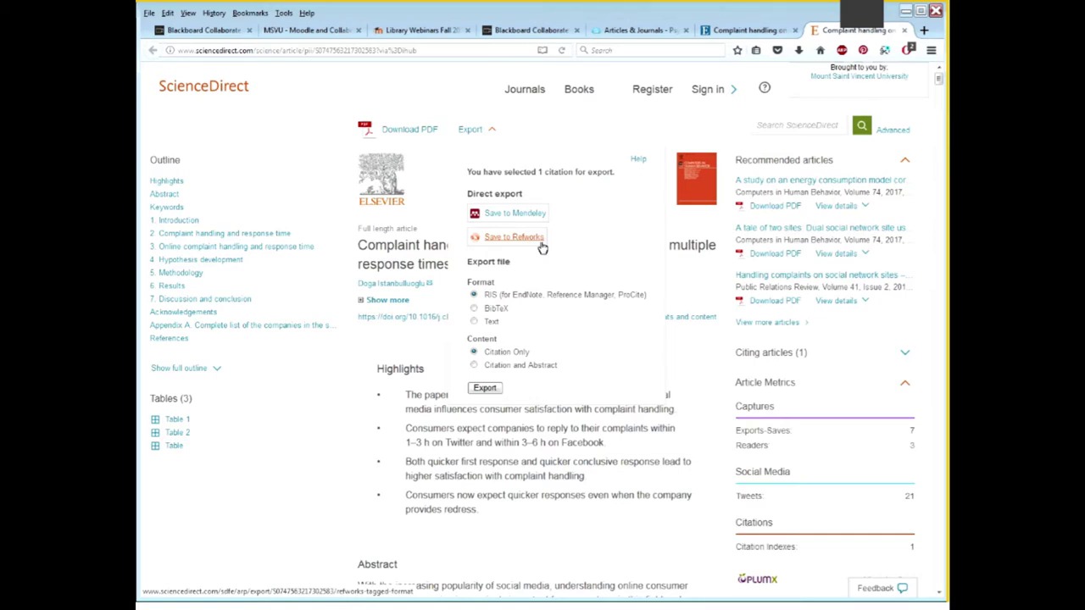
left_click(635, 116)
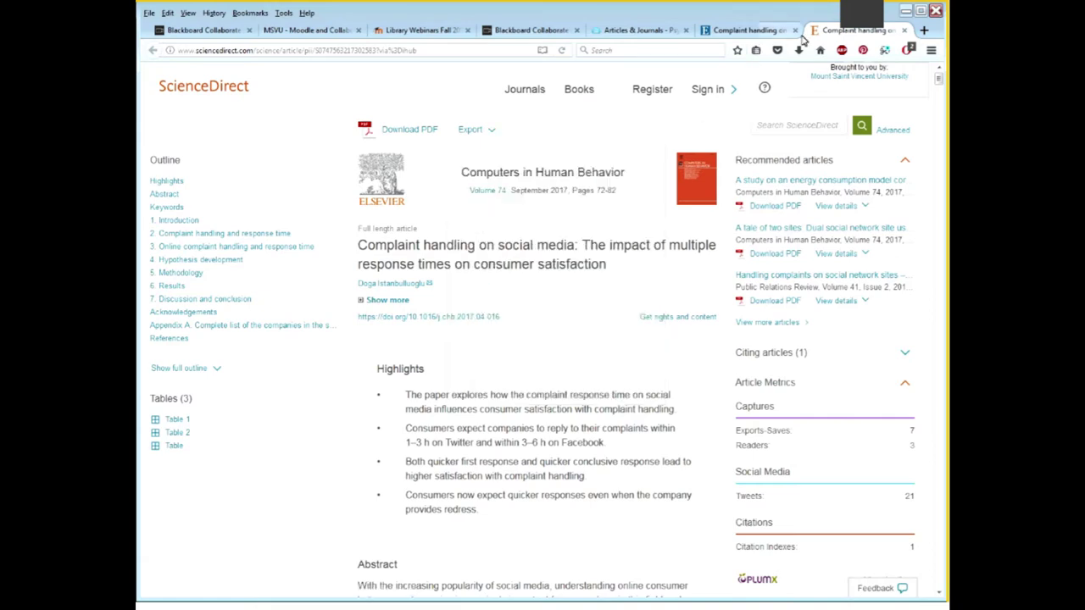
left_click(904, 30)
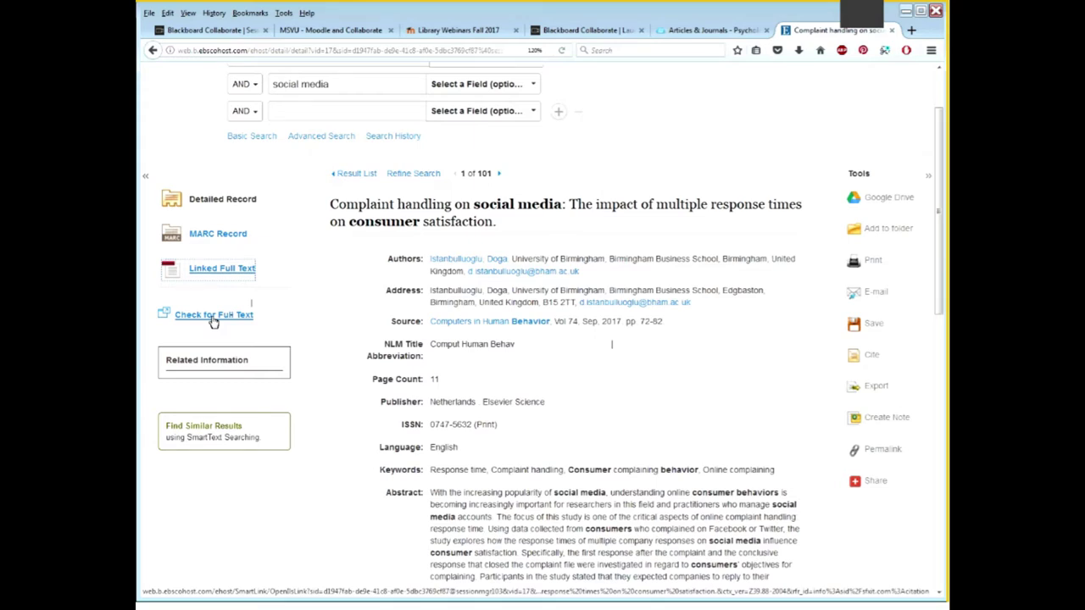
Check the SFX full-text options, highlight the title and source, and choose Document Delivery
left_click(213, 315)
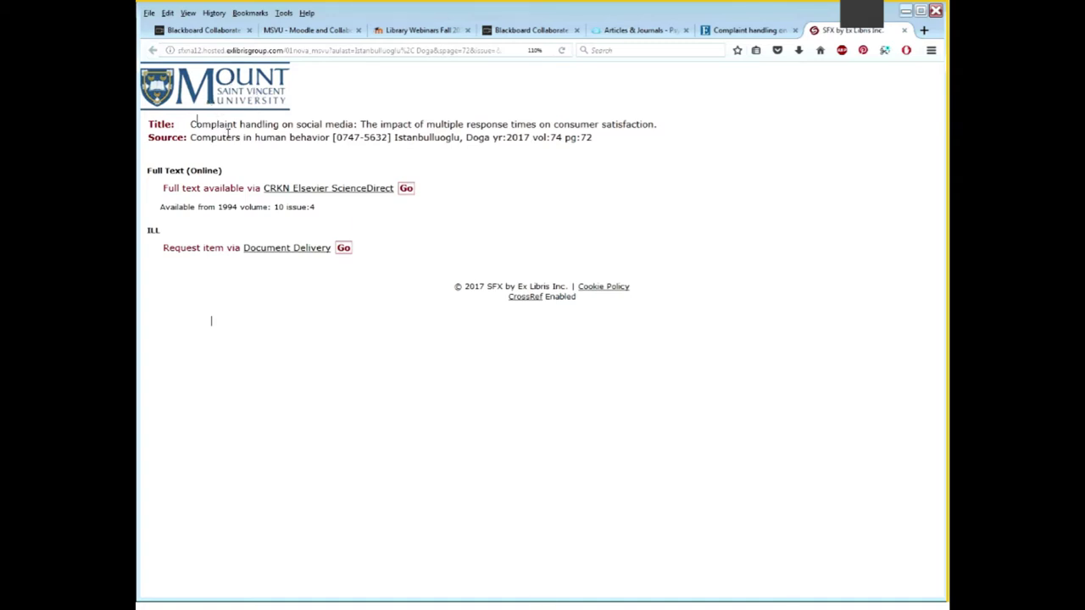
left_click_drag(191, 122, 584, 149)
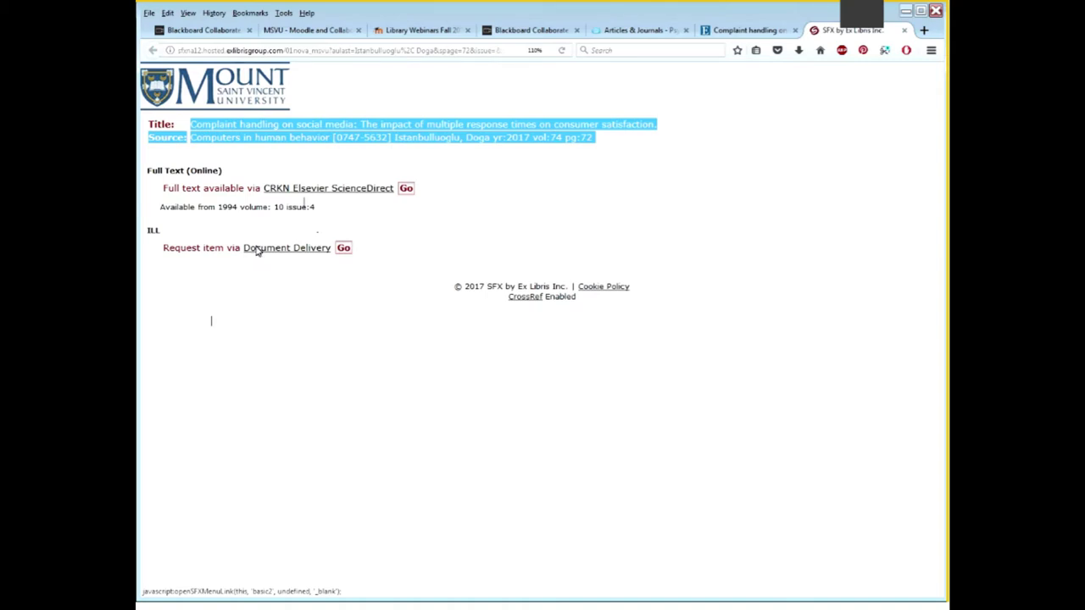
left_click(256, 250)
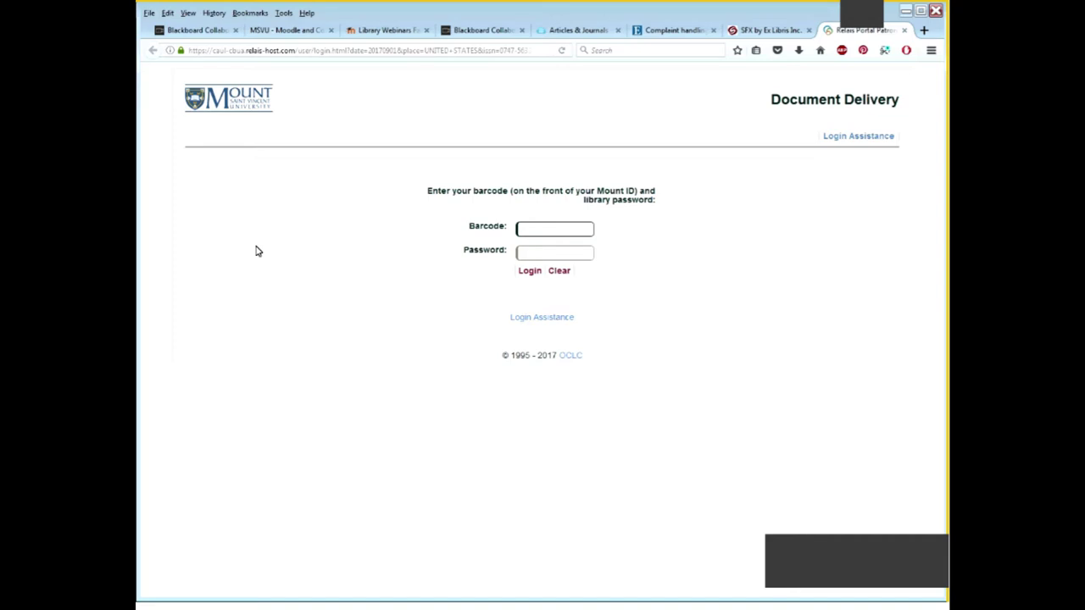
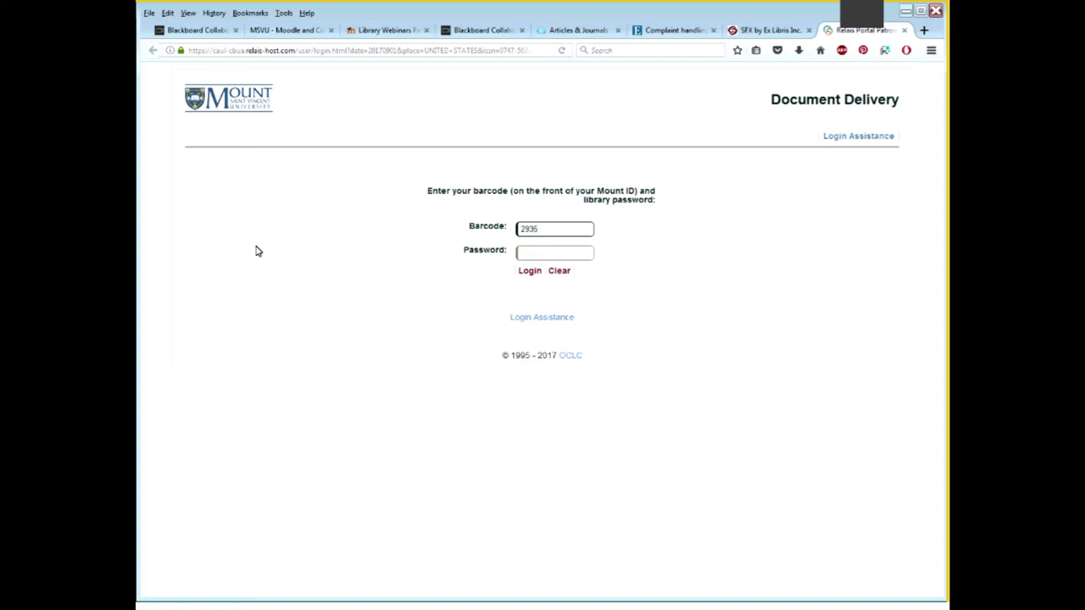
Enter the library barcode and account password on the Relais login form
left_click(527, 253)
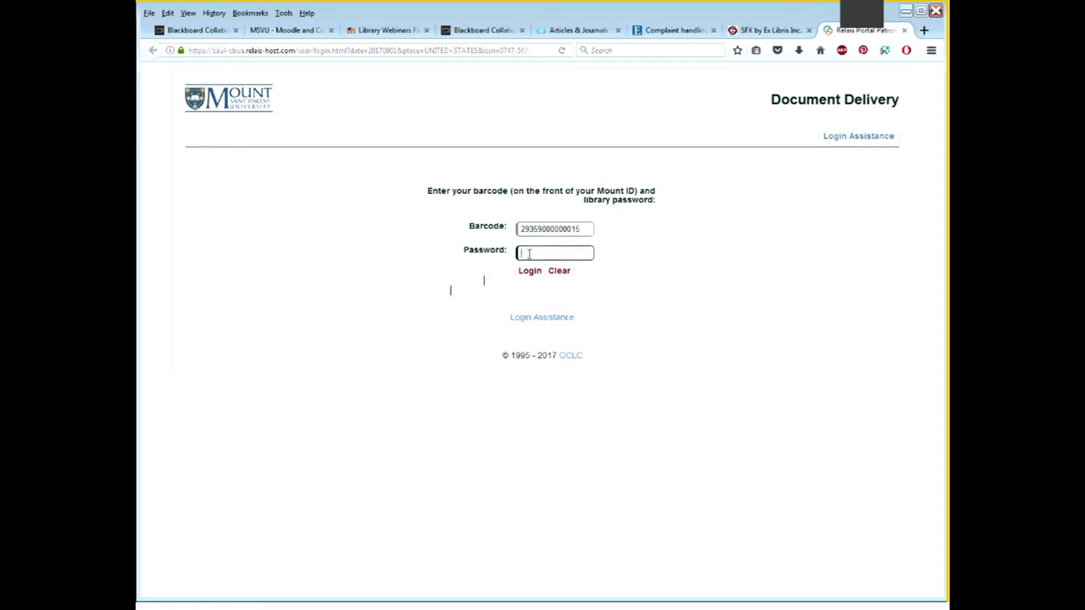
type("•••")
Log in and tick the fair-dealing certification on the prefilled Article Request form
key("Return")
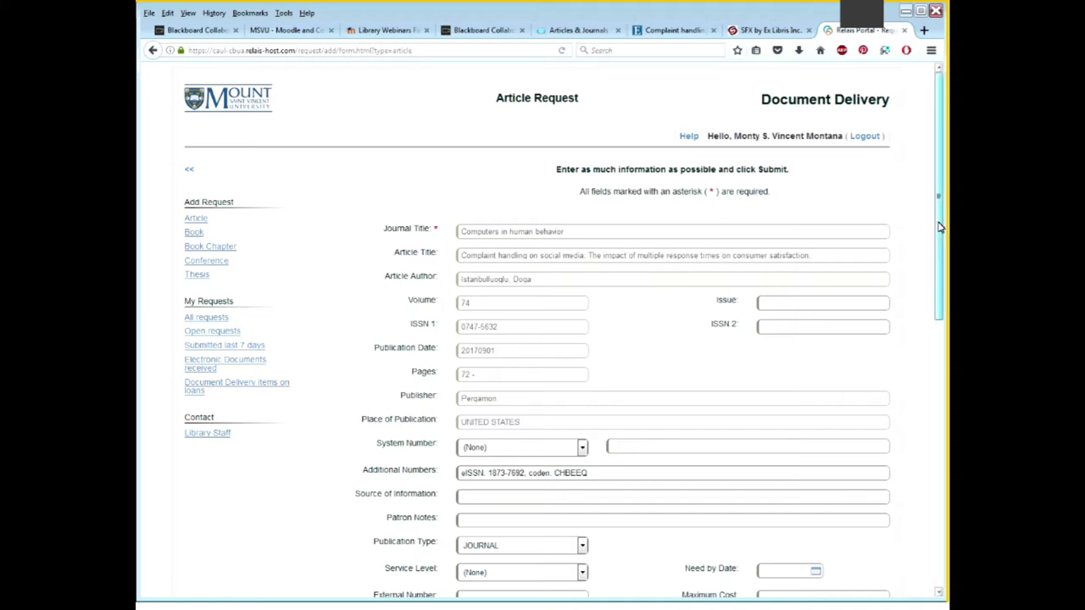
left_click_drag(939, 227, 395, 597)
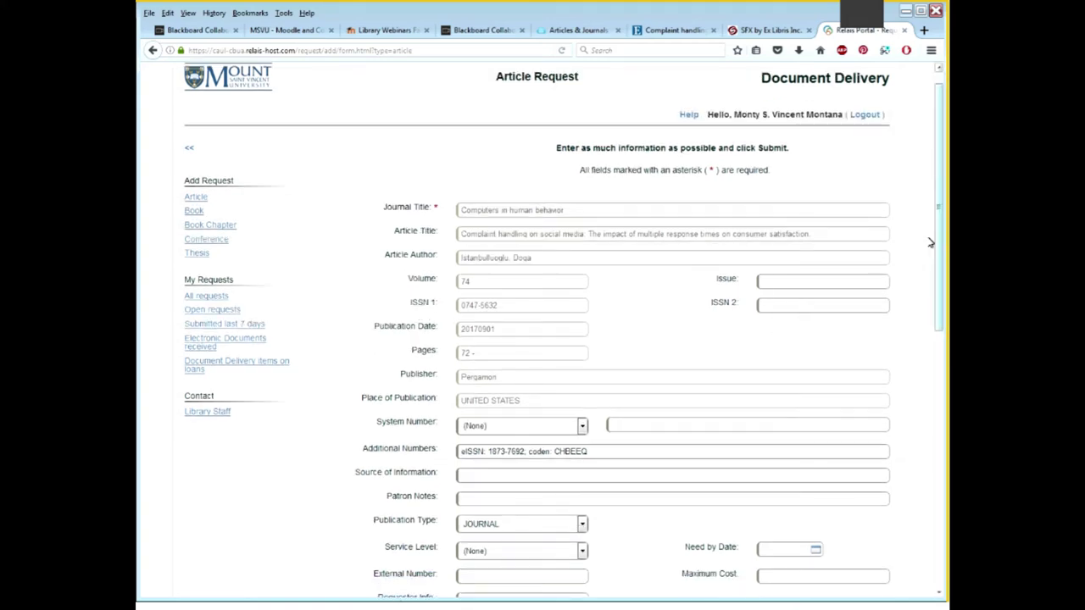
left_click_drag(939, 249, 915, 514)
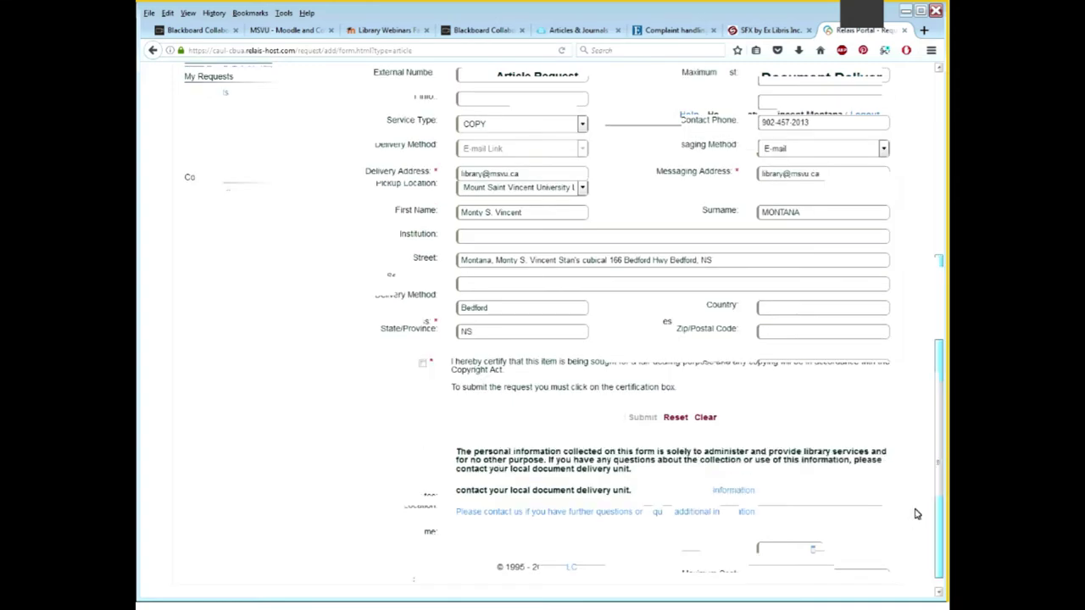
left_click(423, 364)
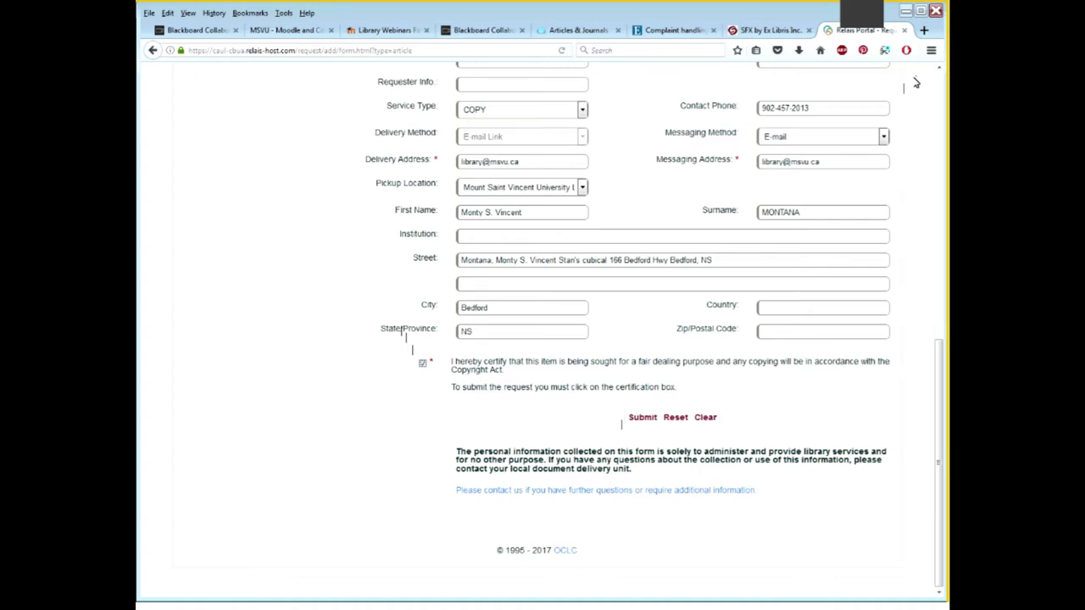
Close the Relais and SFX tabs and open the record's E-mail form, highlighting the title
left_click(905, 31)
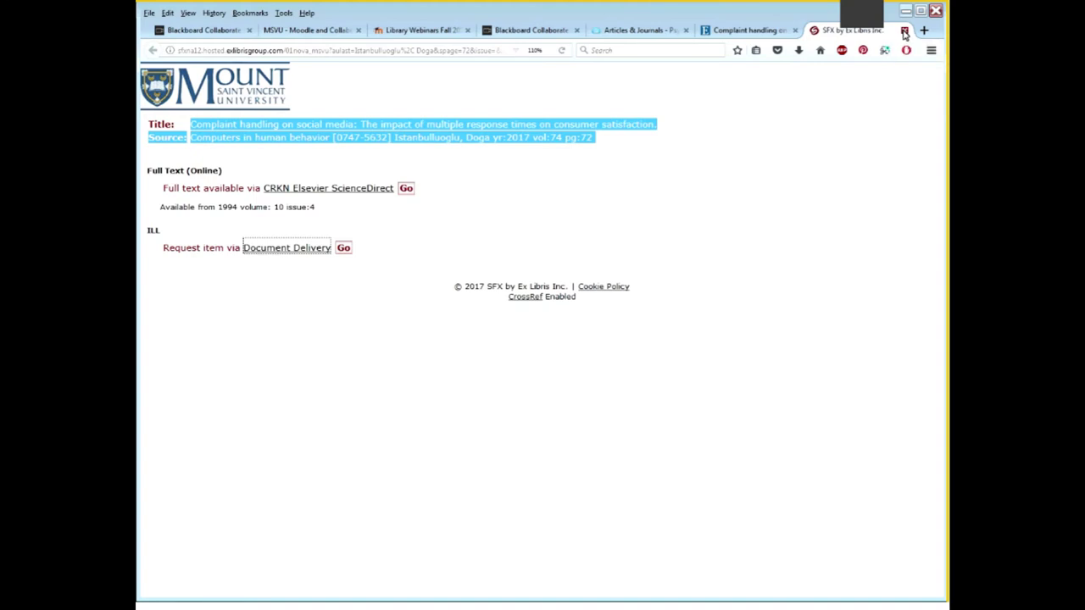
left_click(904, 30)
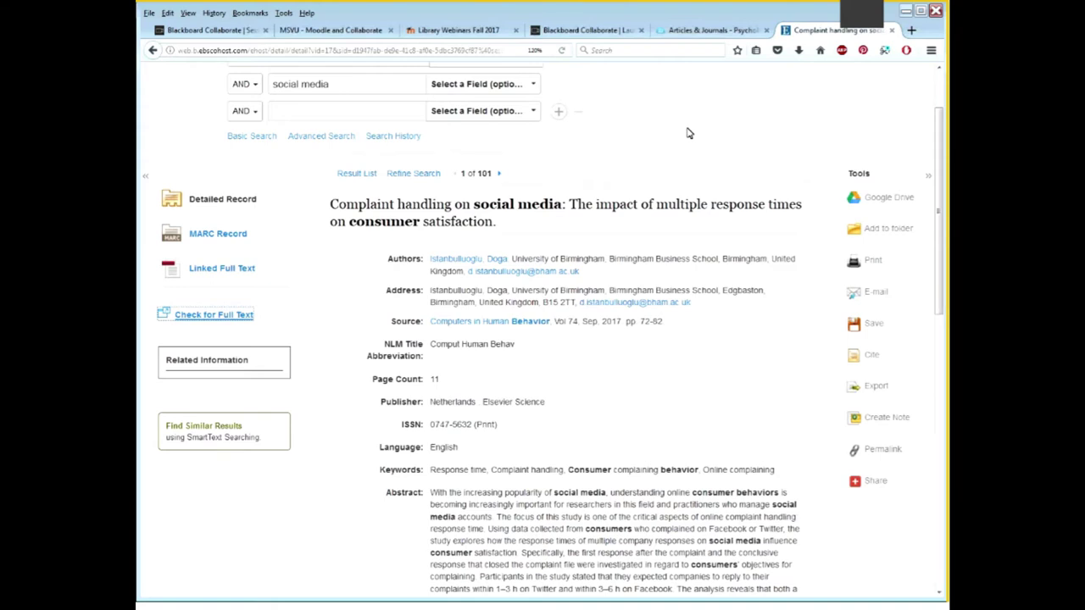
scroll(688, 133, "up", 2)
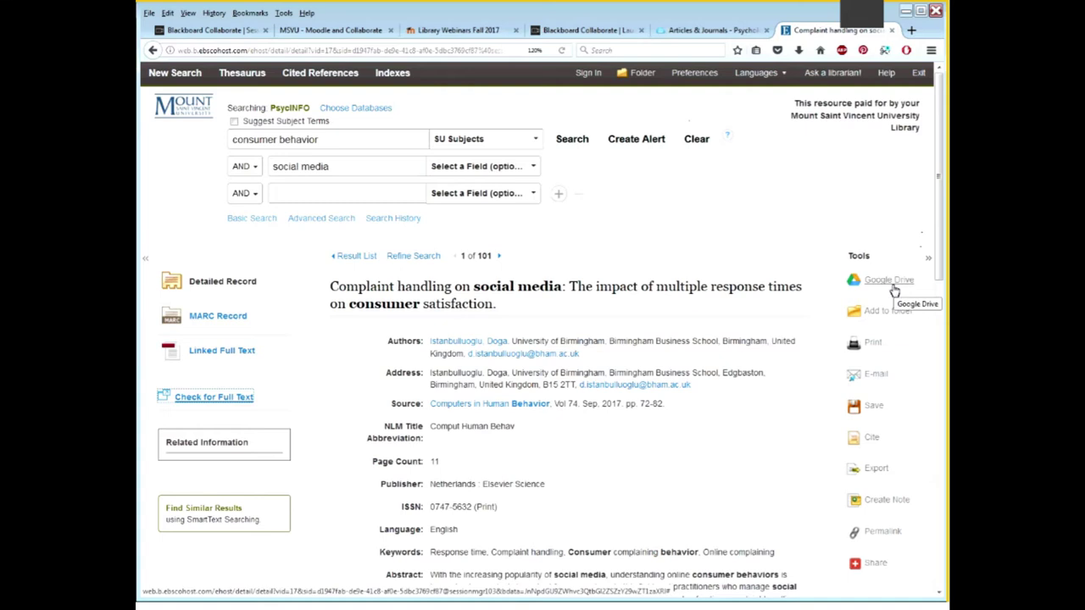
left_click(869, 379)
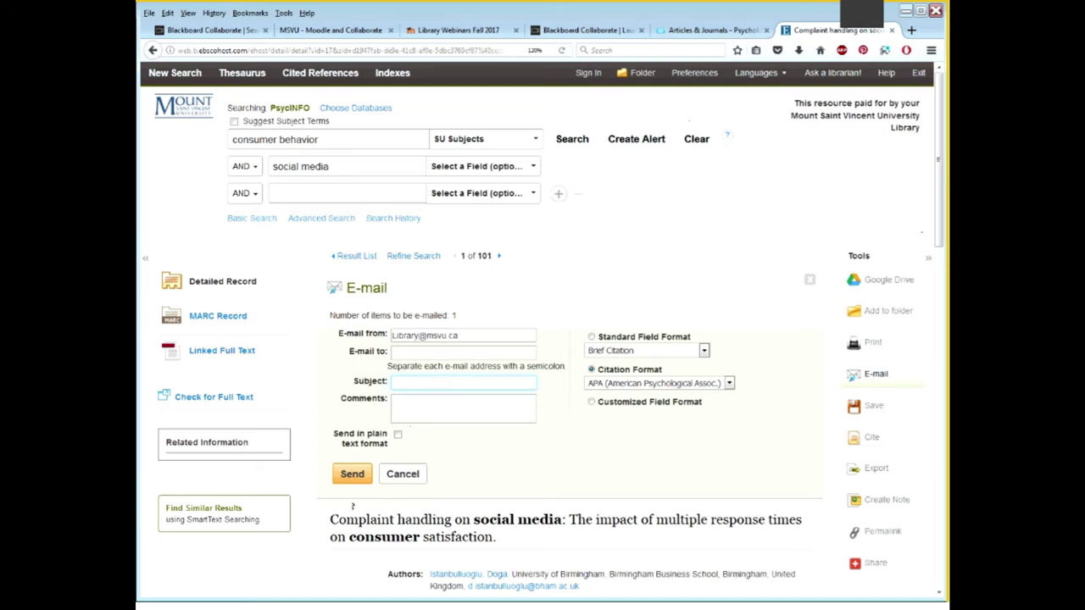
left_click_drag(331, 519, 562, 519)
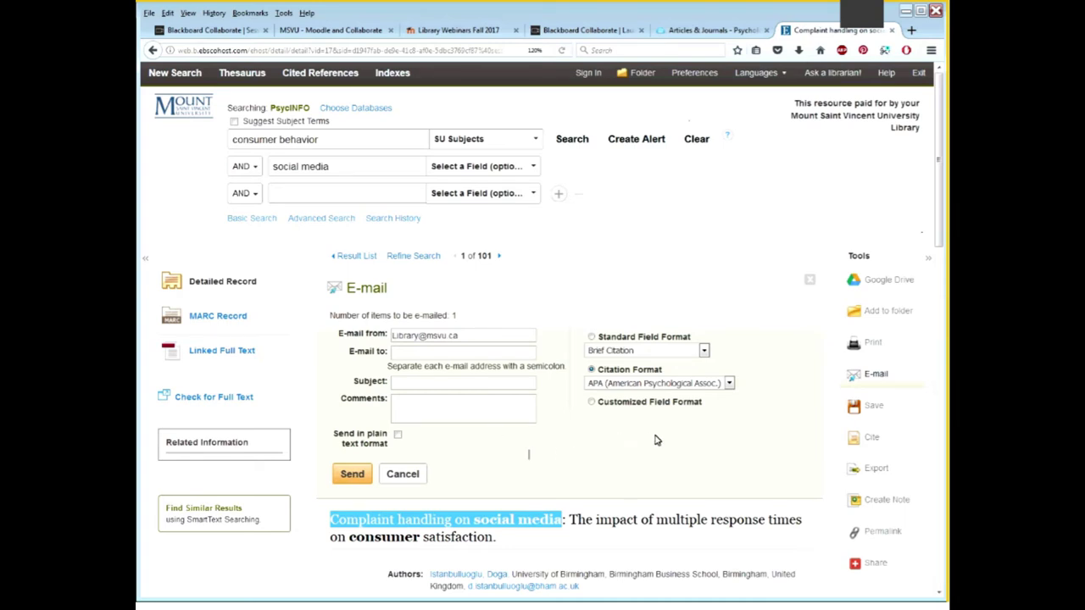
Show the record's Cite formats and select its APA reference
left_click(879, 439)
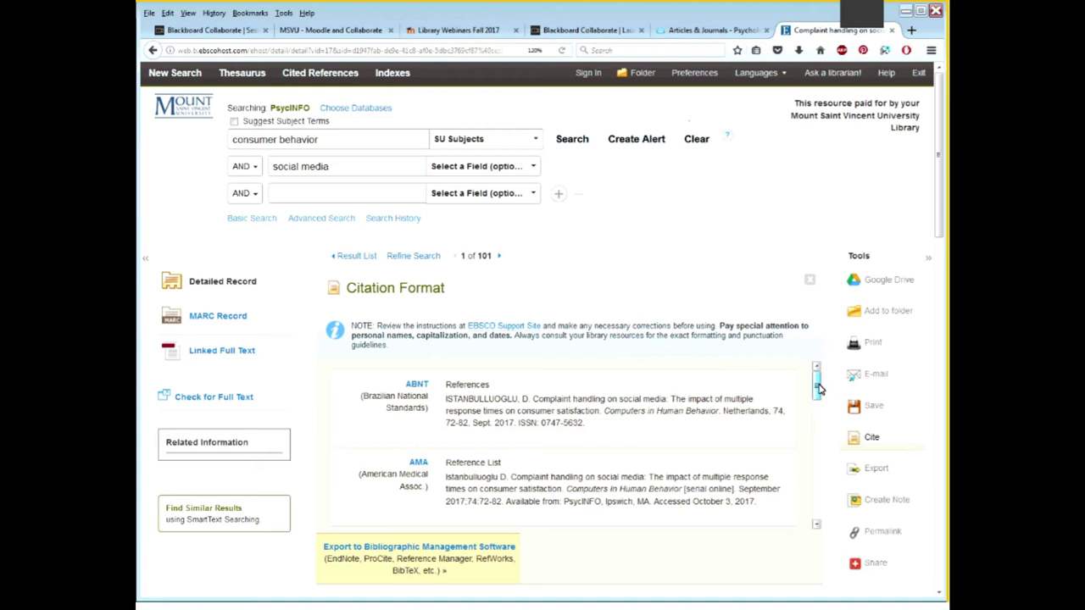
scroll(819, 389, "down", 2)
left_click_drag(598, 482, 417, 458)
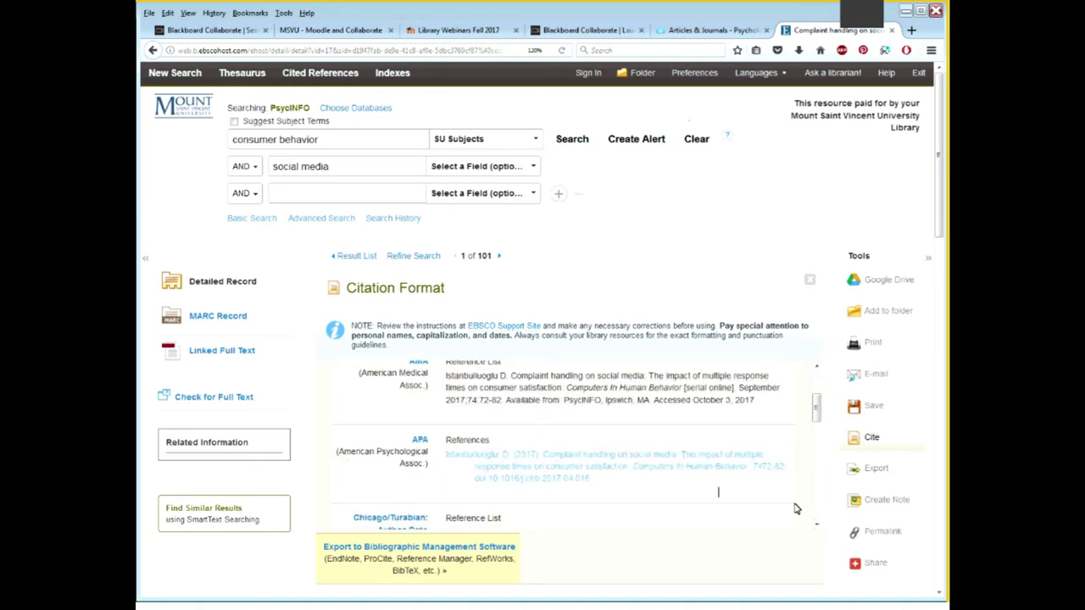